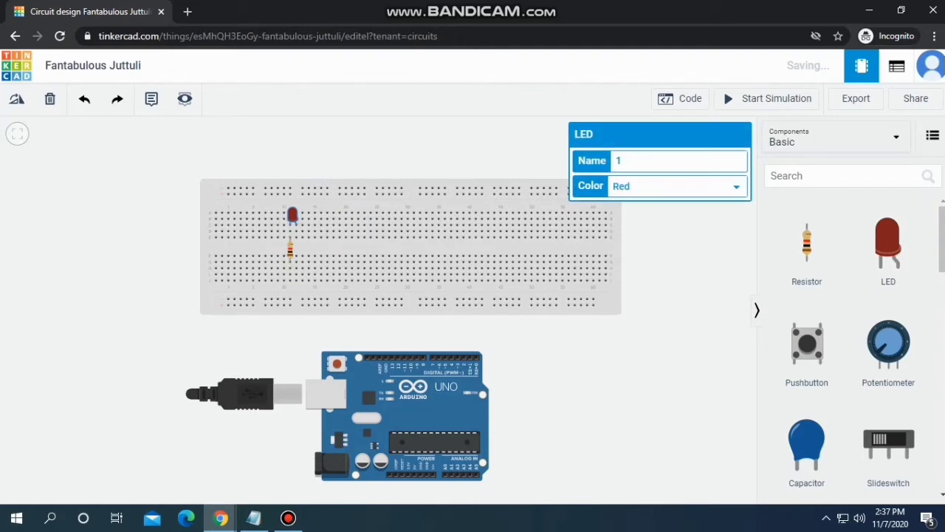
# Set the resistance of the resistor below the LED to 100 Ω
pyautogui.click(290, 250)
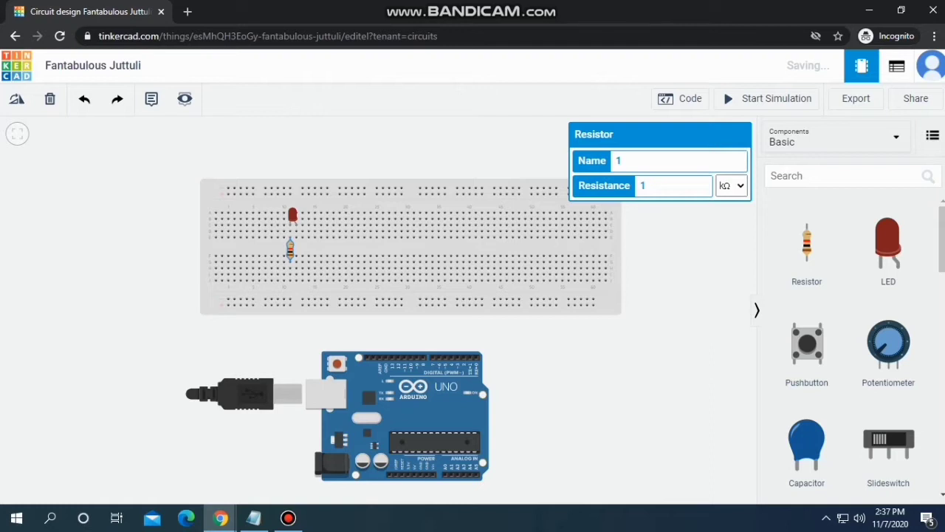
pyautogui.click(650, 185)
pyautogui.write('00')
pyautogui.click(732, 186)
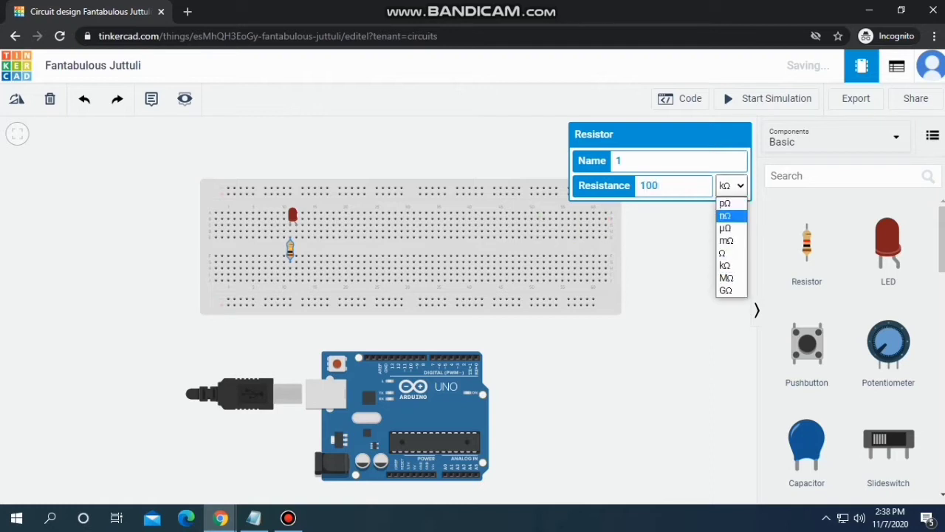
pyautogui.click(730, 253)
pyautogui.click(675, 262)
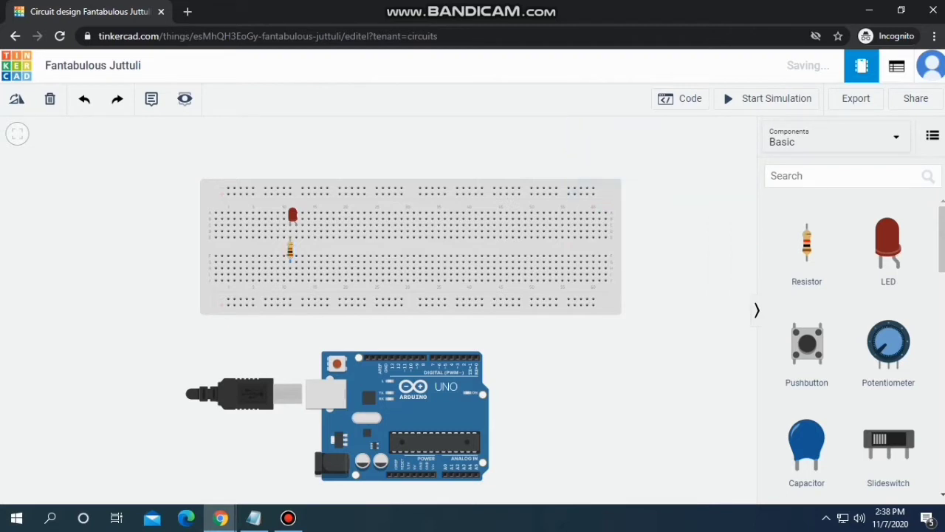
# Place eleven evenly spaced copies of the red LED along the same breadboard row, making a line of twelve
pyautogui.click(293, 215)
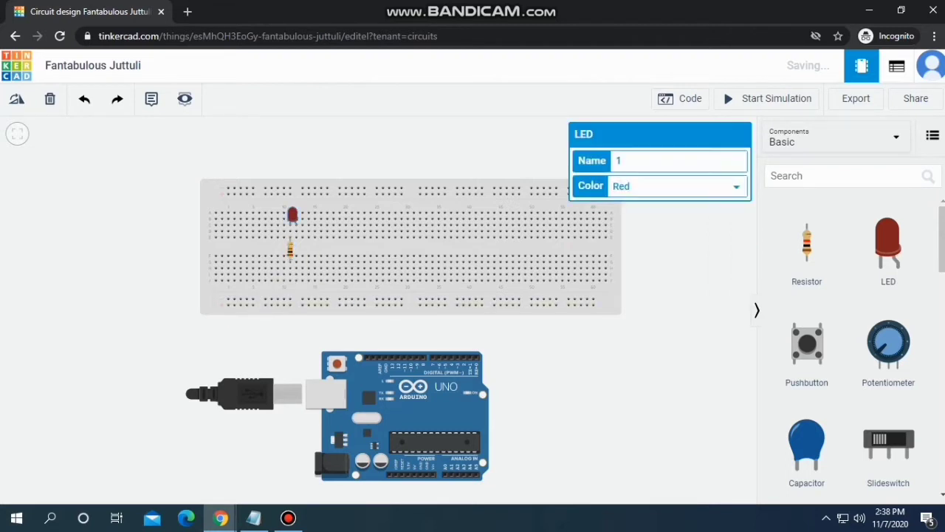
pyautogui.hotkey('ctrl', 'v')
pyautogui.moveTo(317, 215); pyautogui.dragTo(317, 214)
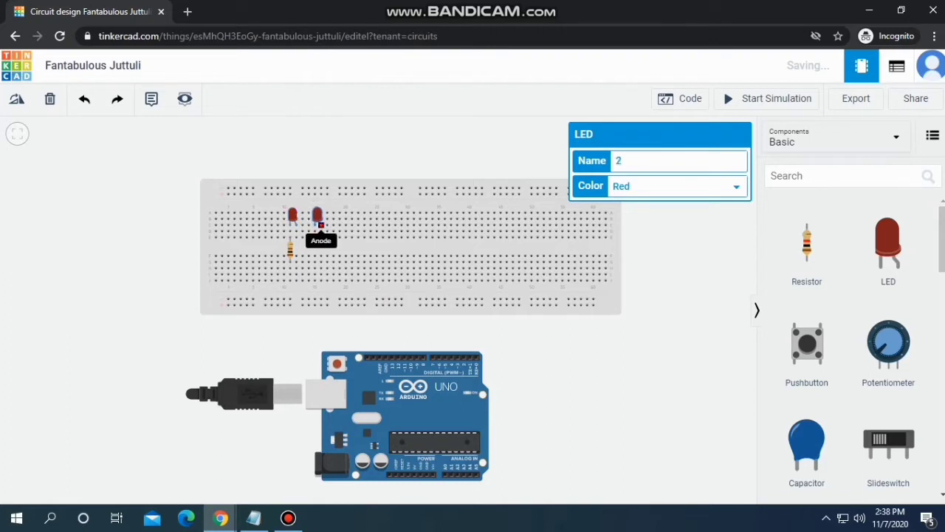
pyautogui.hotkey('ctrl', 'd')
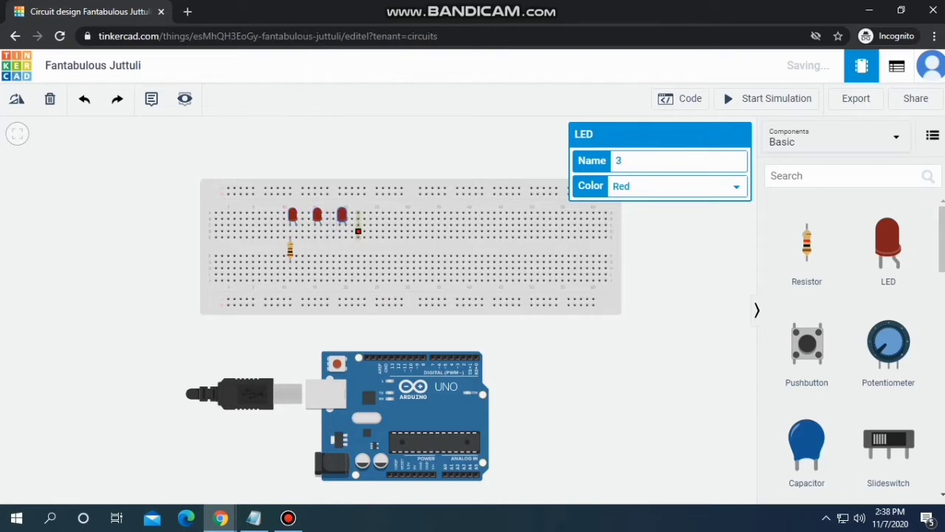
pyautogui.hotkey('ctrl', 'd')
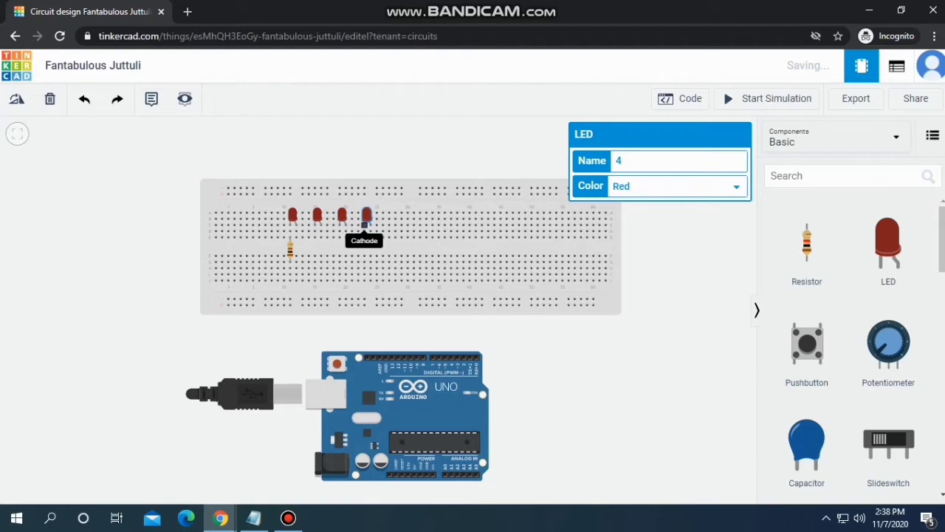
pyautogui.hotkey('ctrl', 'd')
pyautogui.hotkey('ctrl', 'd')
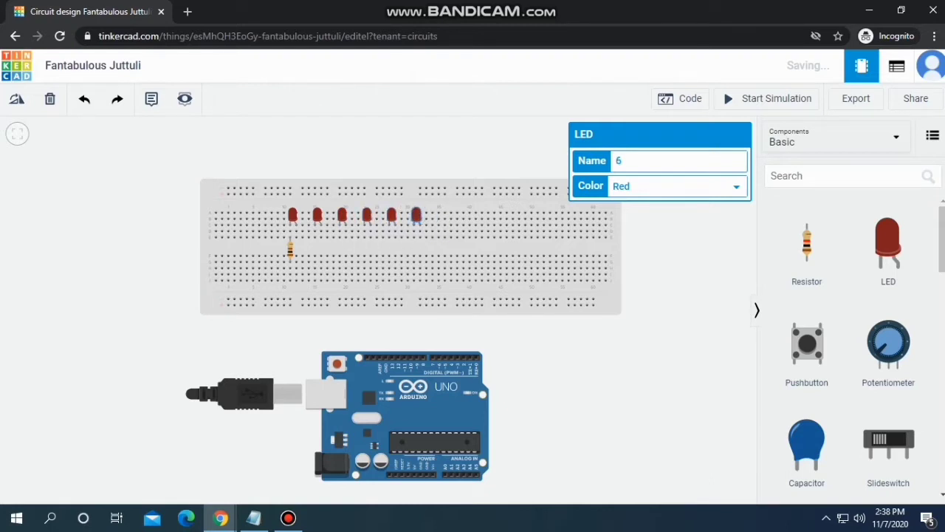
pyautogui.hotkey('ctrl', 'd')
pyautogui.hotkey('ctrl', 'd')
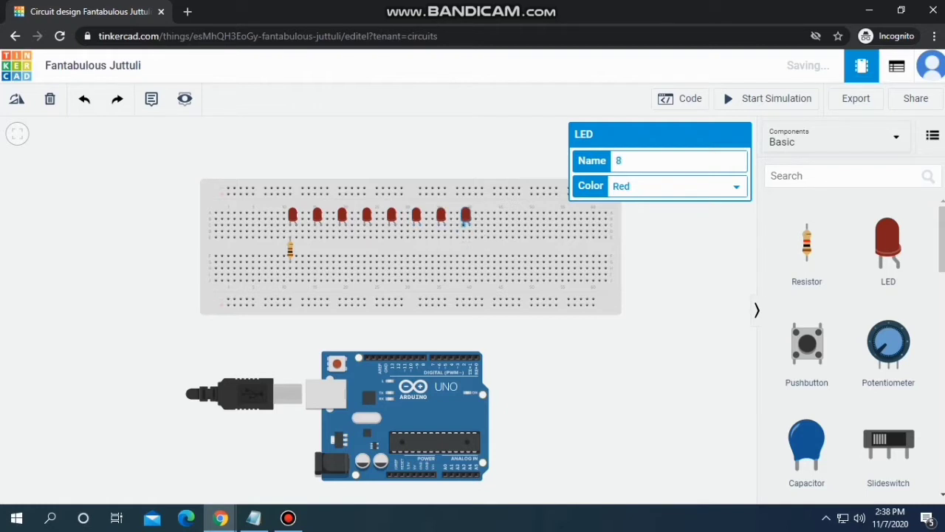
pyautogui.hotkey('ctrl', 'd')
pyautogui.moveTo(485, 215); pyautogui.dragTo(492, 217)
pyautogui.hotkey('ctrl', 'd')
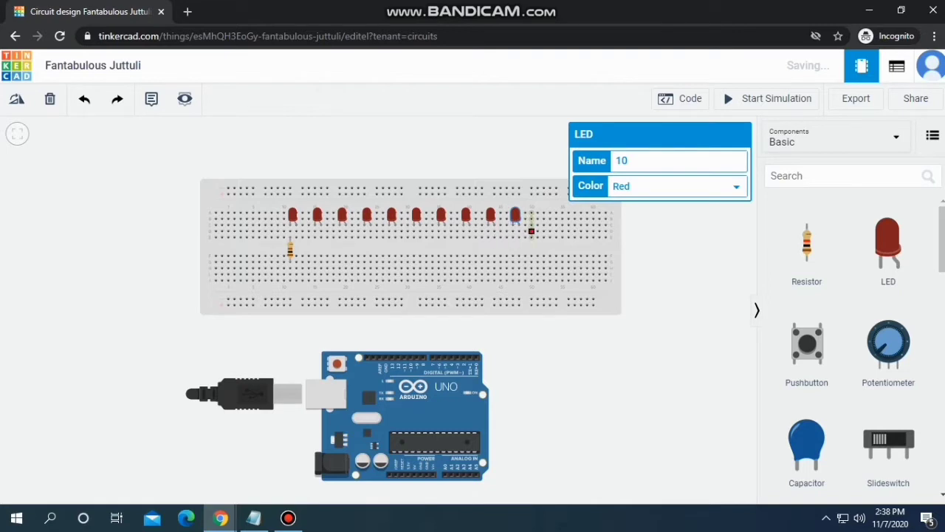
pyautogui.hotkey('ctrl', 'd')
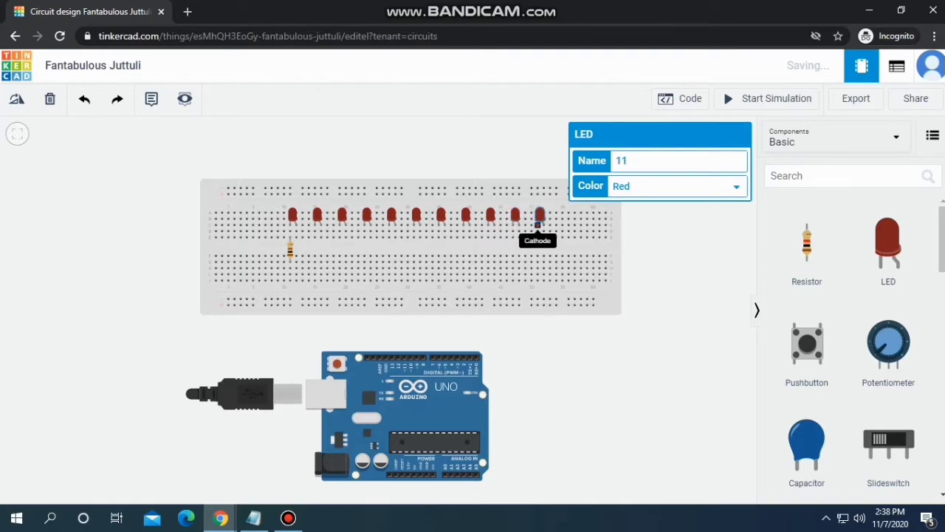
pyautogui.hotkey('ctrl', 'd')
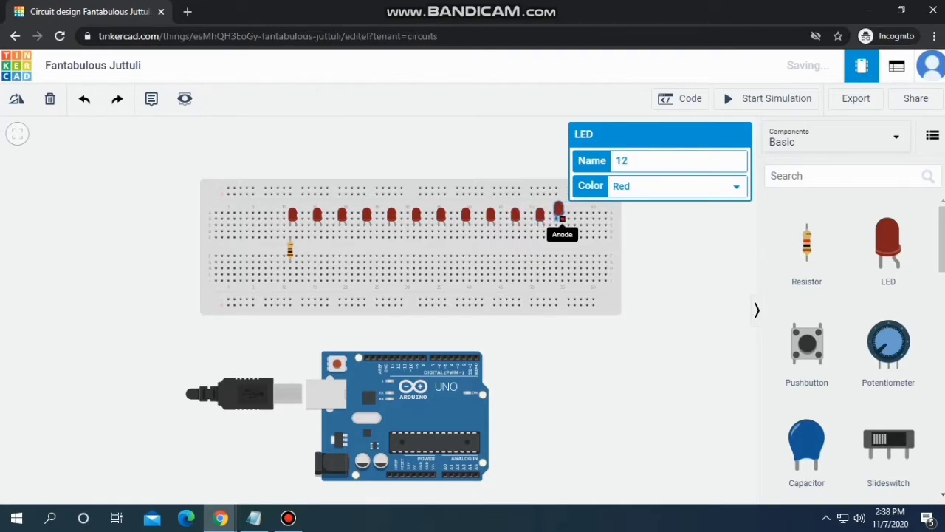
pyautogui.moveTo(560, 219); pyautogui.dragTo(563, 225)
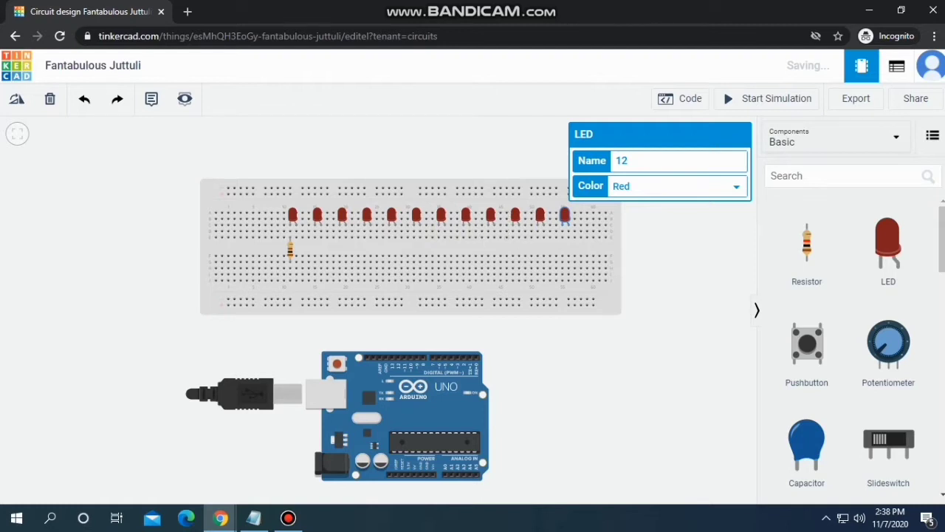
# Place eleven copies of the 100 Ω resistor across the breadboard's centre gap, one below each remaining LED
pyautogui.click(290, 250)
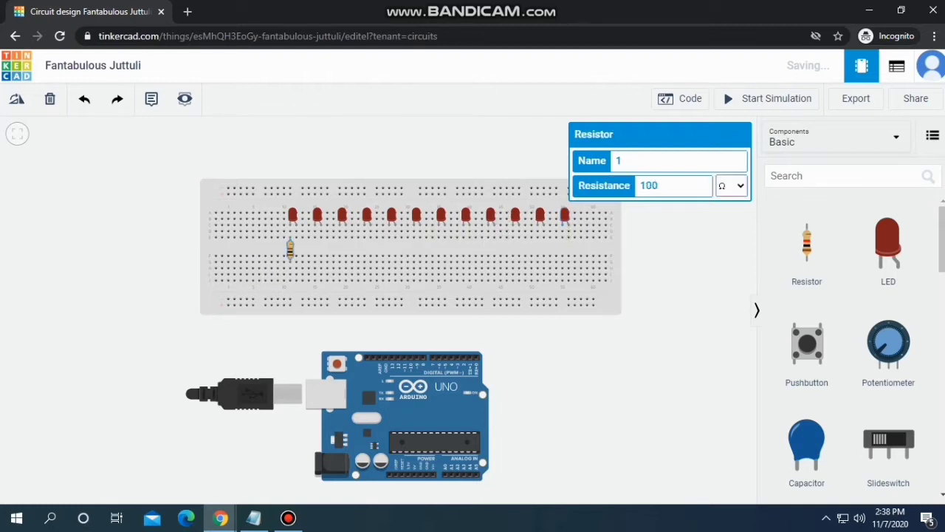
pyautogui.hotkey('ctrl', 'c')
pyautogui.hotkey('ctrl', 'v')
pyautogui.hotkey('ctrl', 'd')
pyautogui.hotkey('ctrl', 'd')
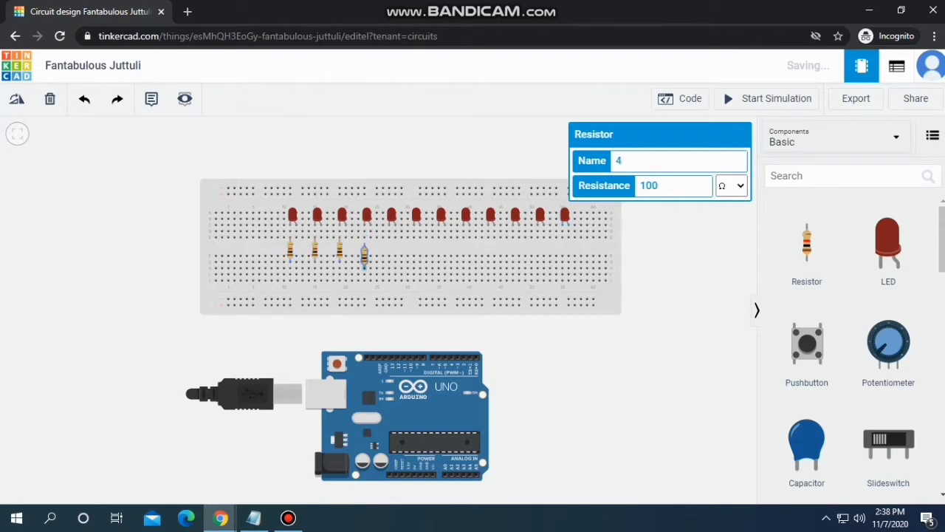
pyautogui.hotkey('ctrl', 'd')
pyautogui.press('Right')
pyautogui.press('Right')
pyautogui.hotkey('ctrl', 'v')
pyautogui.press('Right')
pyautogui.press('Right')
pyautogui.press('Up')
pyautogui.press('Left')
pyautogui.press('Left')
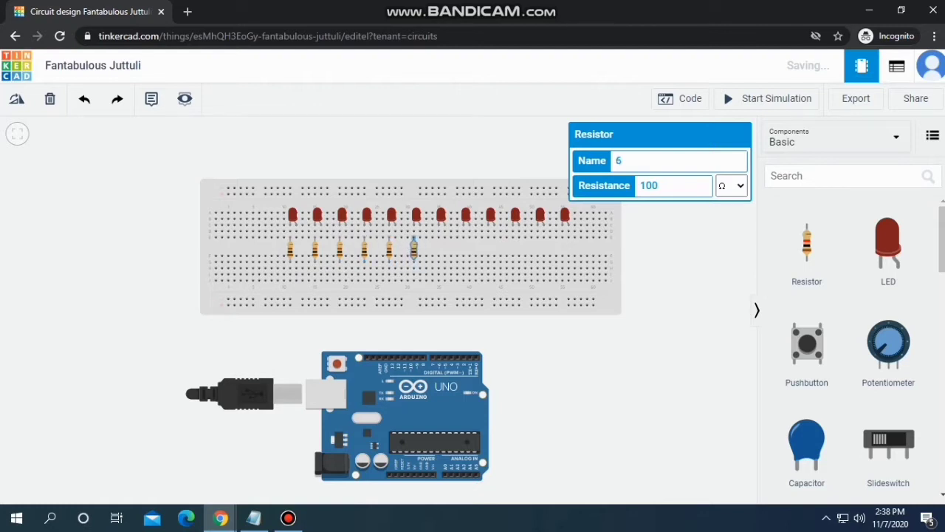
pyautogui.hotkey('ctrl', 'd')
pyautogui.hotkey('ctrl', 'd')
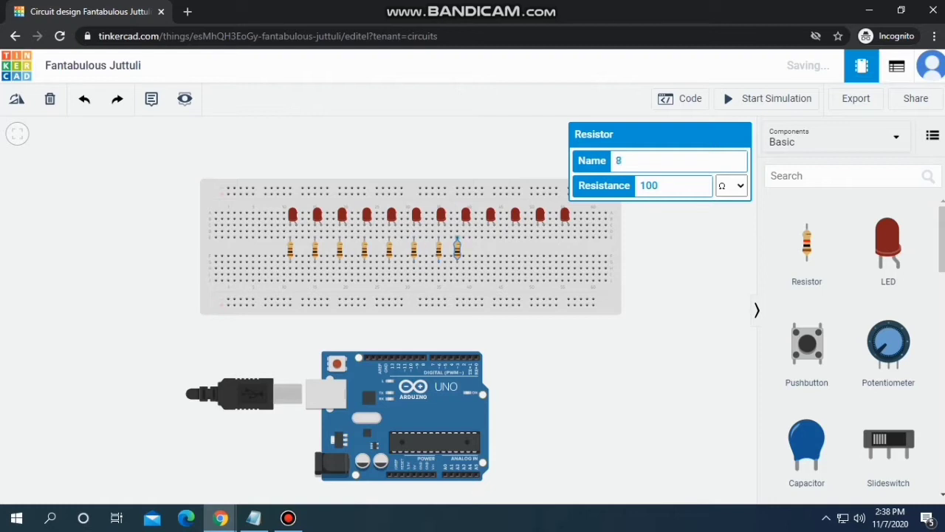
pyautogui.hotkey('ctrl', 'd')
pyautogui.hotkey('ctrl', 'd')
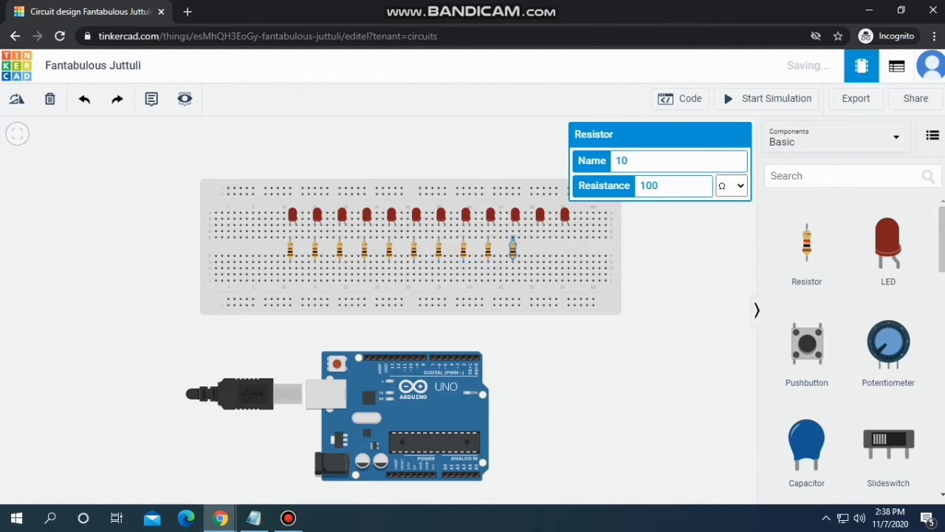
pyautogui.hotkey('ctrl', 'd')
pyautogui.hotkey('ctrl', 'd')
pyautogui.click(597, 341)
# Chain the lower ends of all twelve resistors together with green wires between neighbouring columns, from the last resistor to the first
pyautogui.click(563, 268)
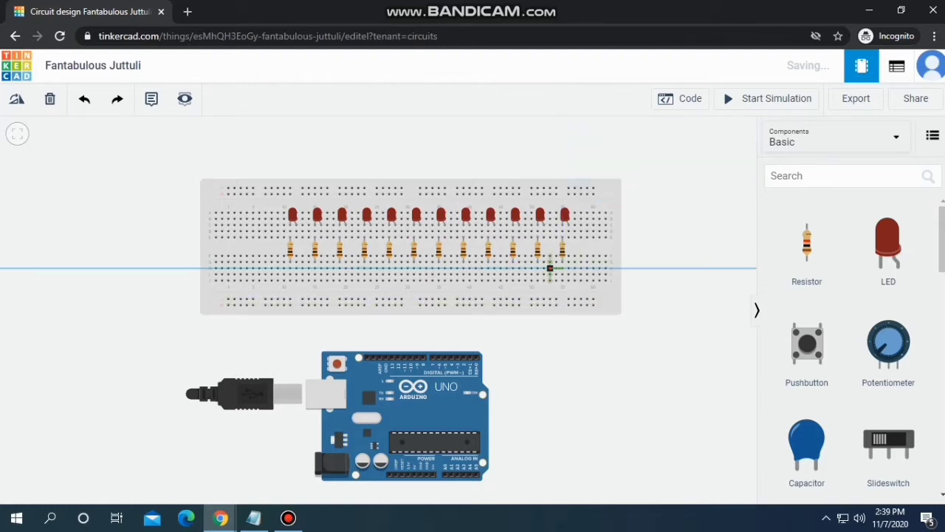
pyautogui.click(538, 268)
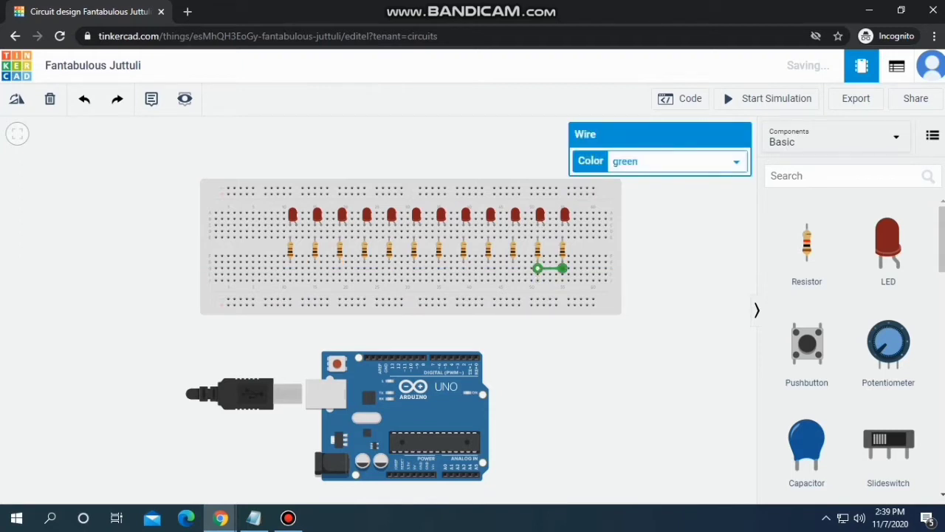
pyautogui.moveTo(537, 268); pyautogui.dragTo(412, 266)
pyautogui.click(511, 266)
pyautogui.click(511, 266)
pyautogui.click(437, 266)
pyautogui.click(438, 266)
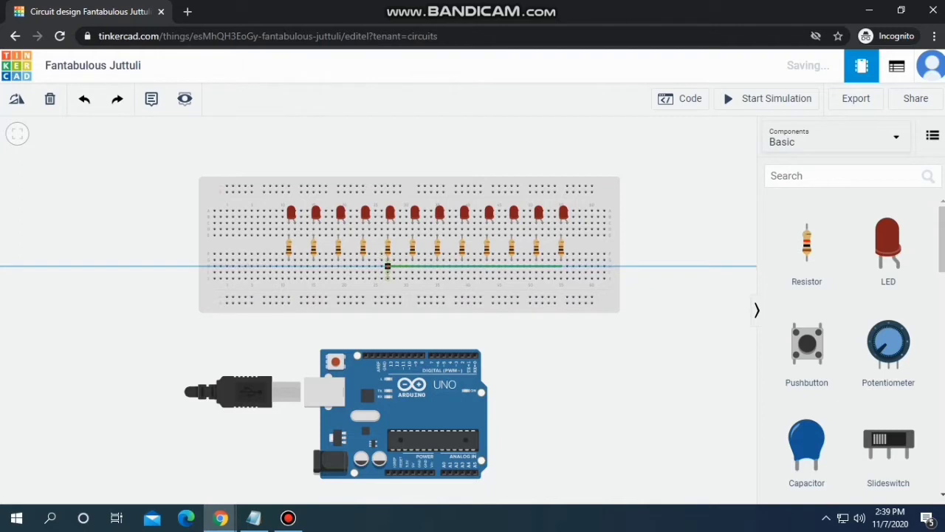
pyautogui.click(387, 265)
pyautogui.click(387, 327)
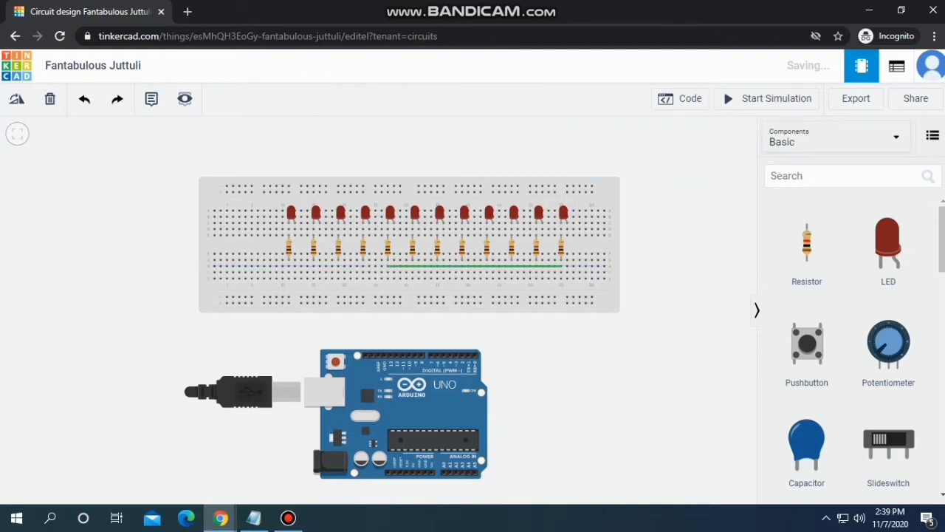
pyautogui.click(387, 266)
pyautogui.click(363, 266)
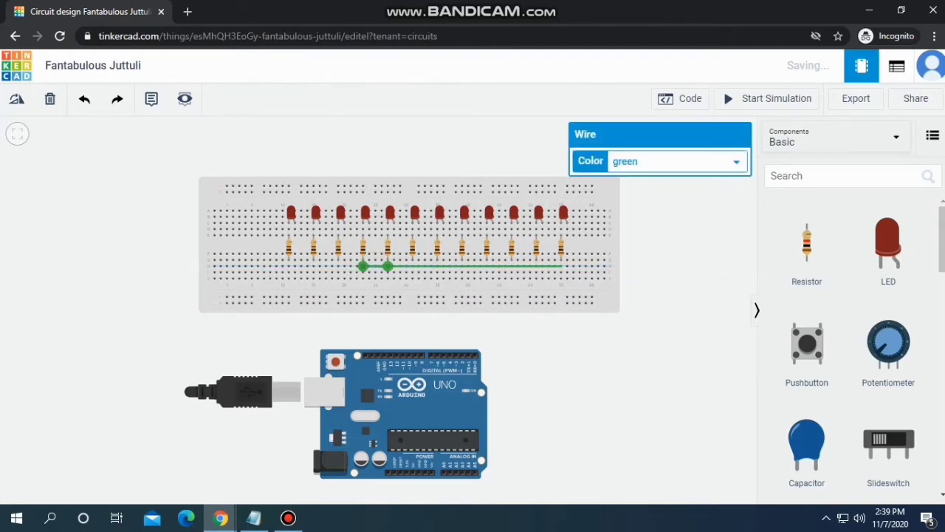
pyautogui.click(363, 266)
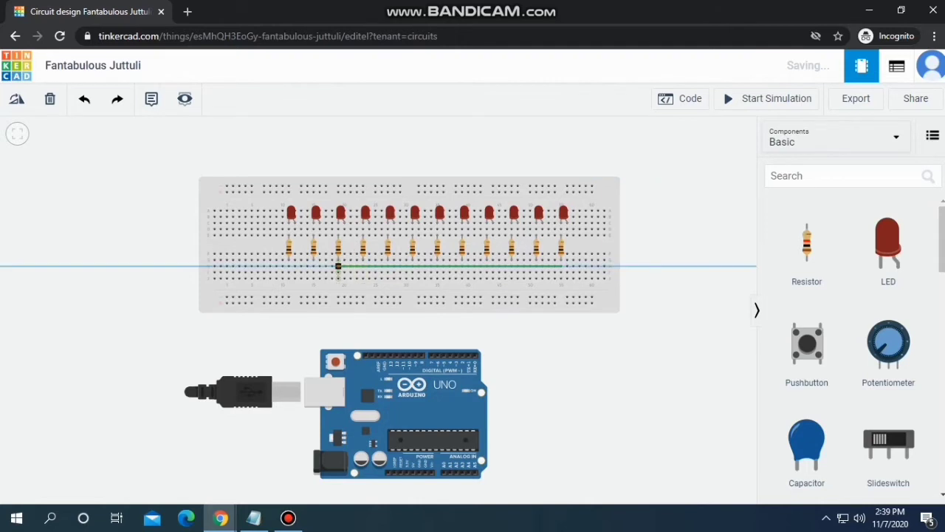
pyautogui.click(337, 266)
pyautogui.click(337, 266)
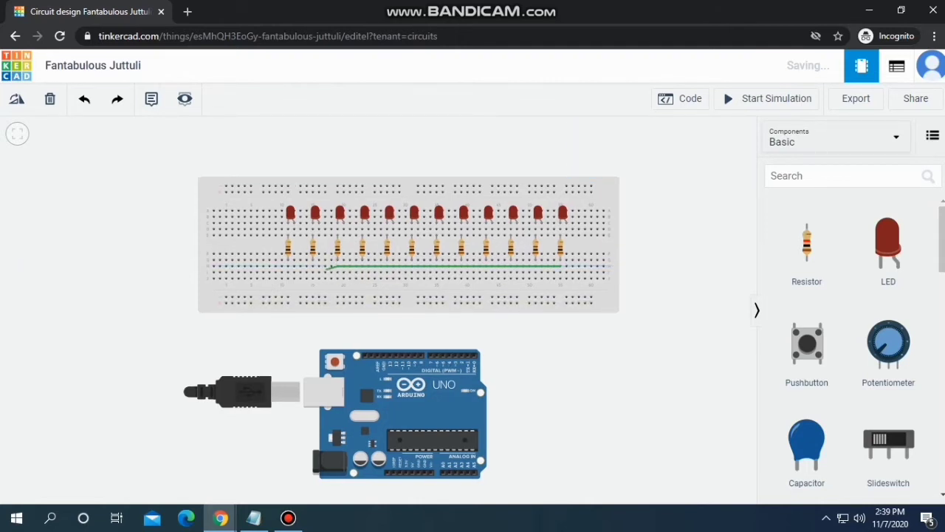
pyautogui.click(312, 266)
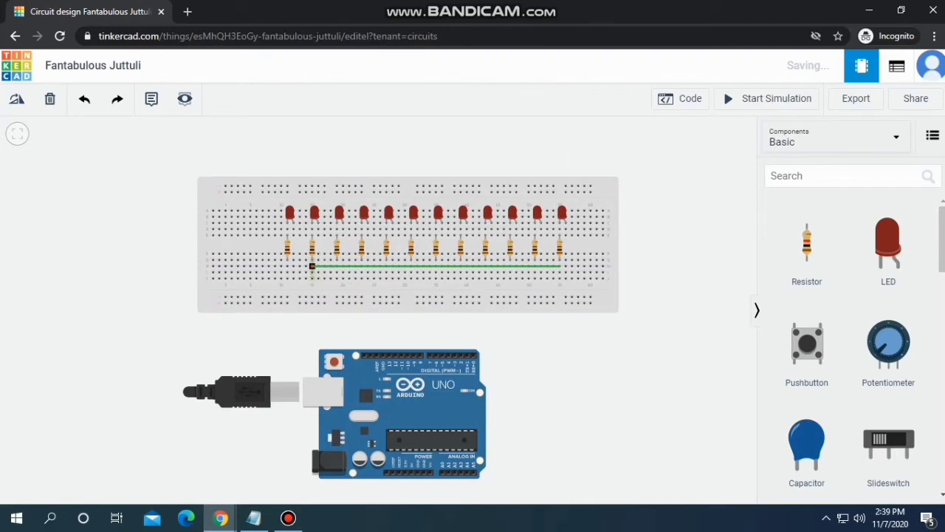
pyautogui.click(311, 266)
pyautogui.click(288, 266)
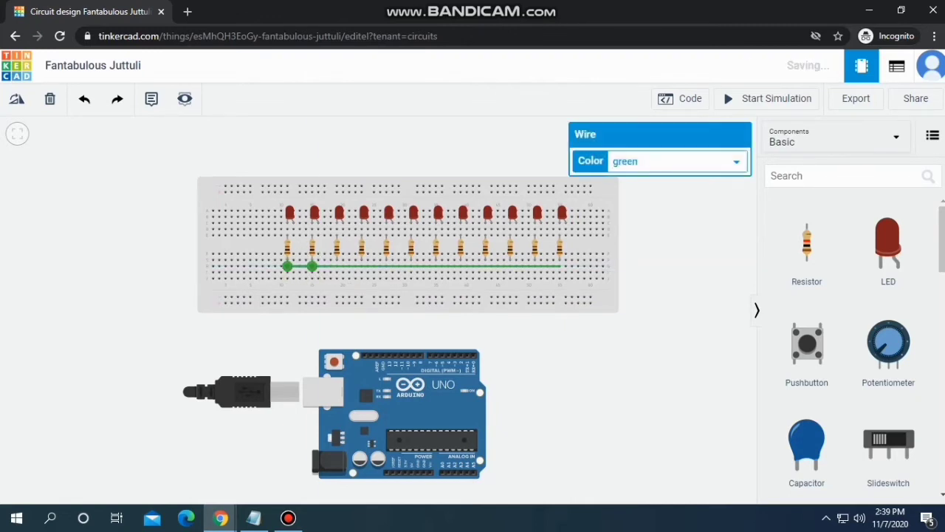
pyautogui.click(310, 329)
# Wire the first resistor's lower breadboard column to the GND pin beside Arduino pin 13, bending the green wire between the boards
pyautogui.click(287, 278)
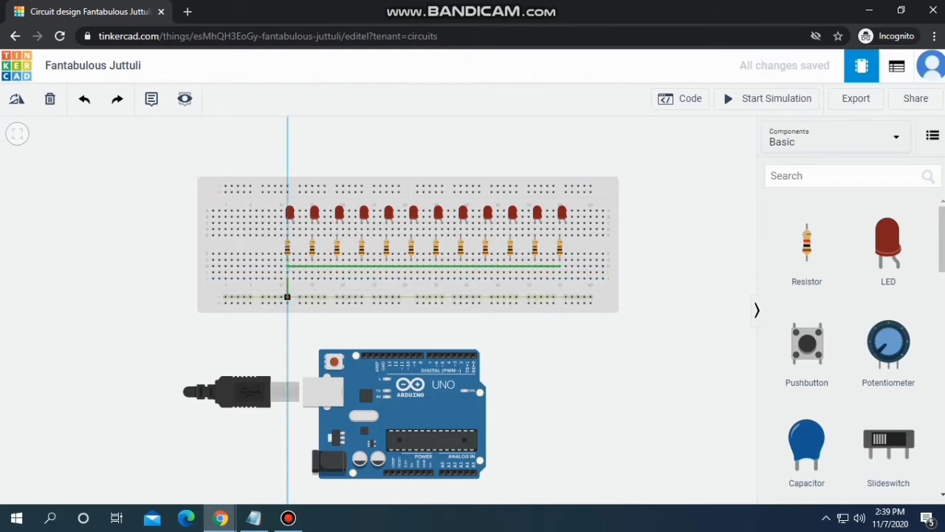
pyautogui.click(288, 336)
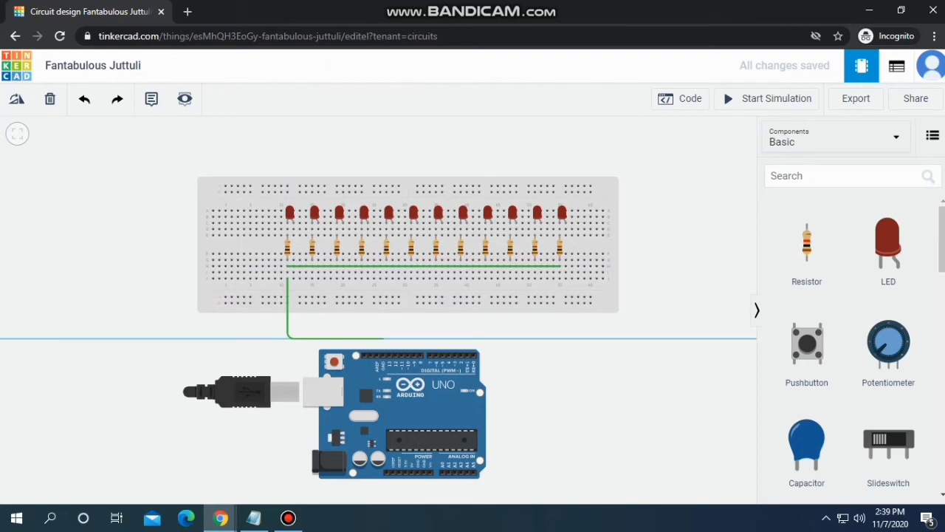
pyautogui.click(381, 356)
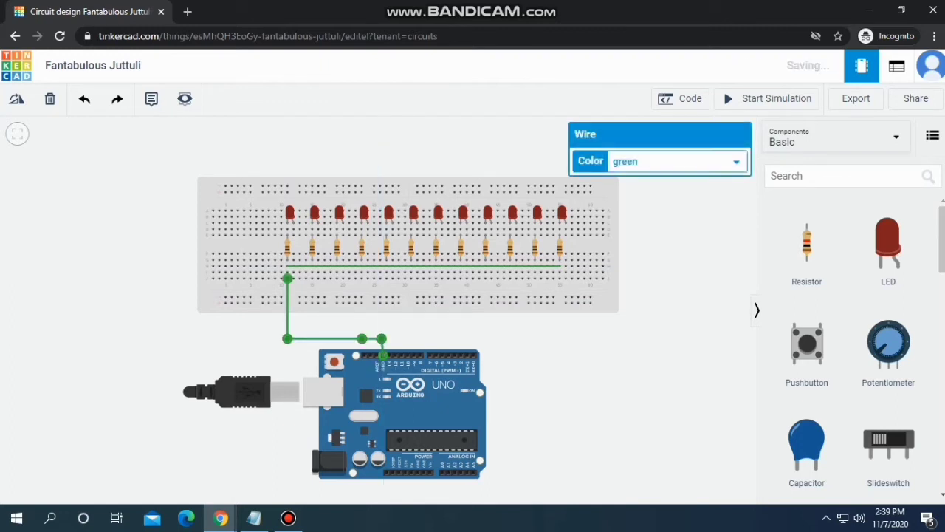
pyautogui.click(517, 339)
# Move the Arduino Uno farther below the breadboard and lower the ground wire's bends so it runs squarely between the boards
pyautogui.moveTo(432, 406); pyautogui.dragTo(431, 472)
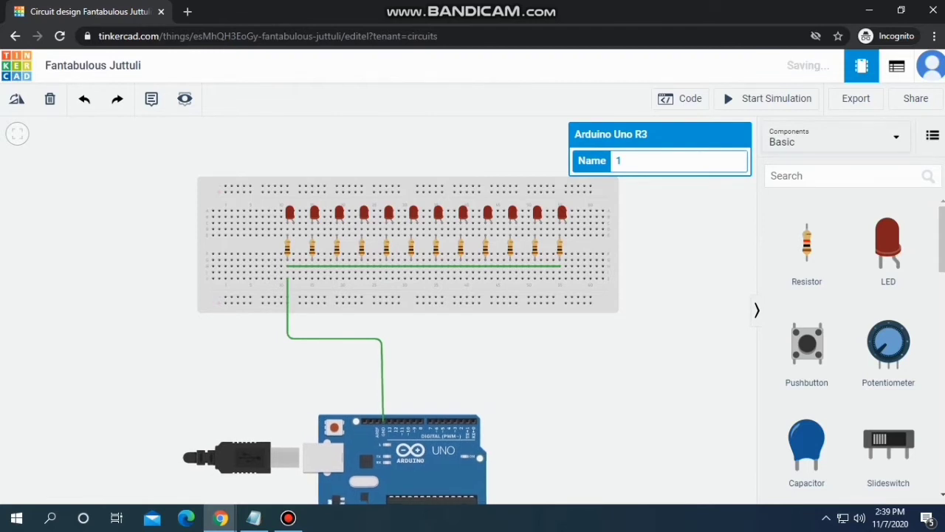
pyautogui.click(422, 367)
pyautogui.click(382, 338)
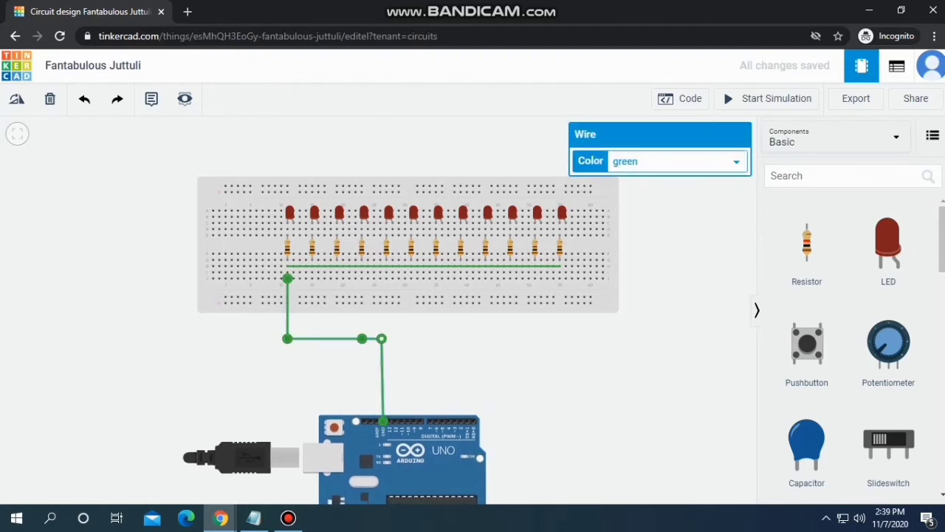
pyautogui.moveTo(381, 338); pyautogui.dragTo(384, 371)
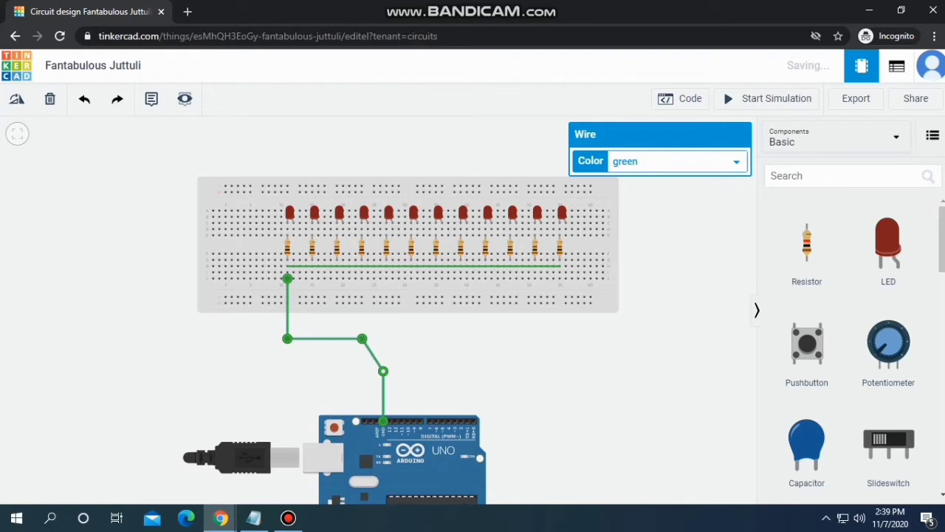
pyautogui.moveTo(288, 338); pyautogui.dragTo(287, 376)
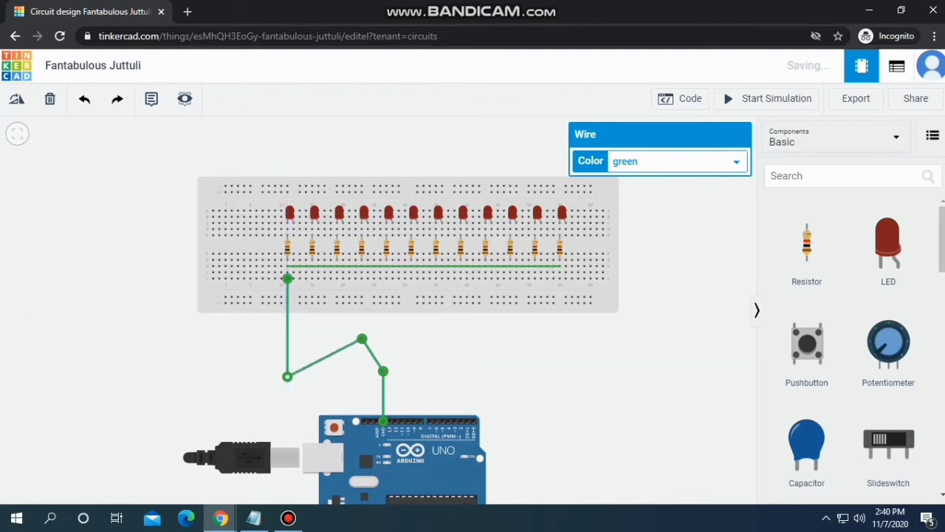
pyautogui.moveTo(362, 338); pyautogui.dragTo(357, 377)
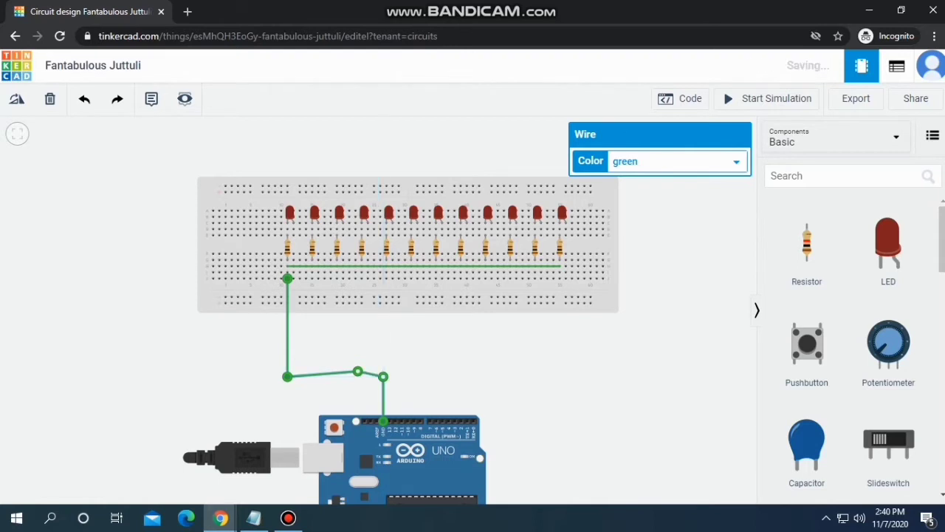
pyautogui.press('Escape')
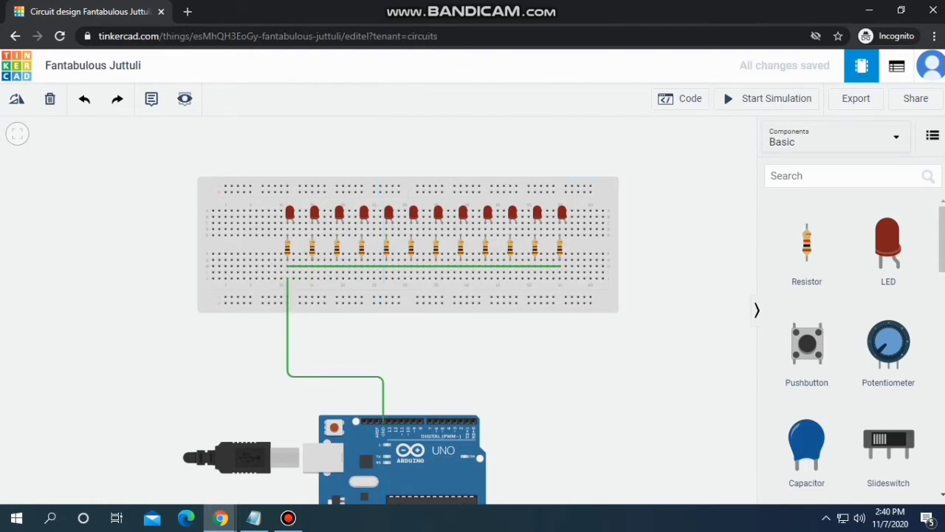
# Wire the twelfth LED's anode column to Arduino pin D1 with squared bends and colour the wire yellow
pyautogui.click(565, 234)
pyautogui.click(566, 333)
pyautogui.click(476, 333)
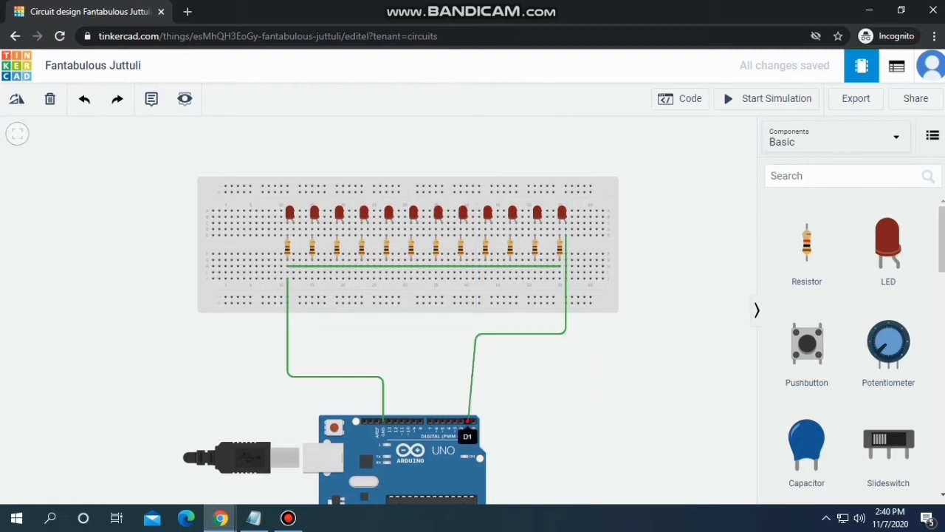
pyautogui.click(468, 421)
pyautogui.moveTo(472, 334); pyautogui.dragTo(468, 334)
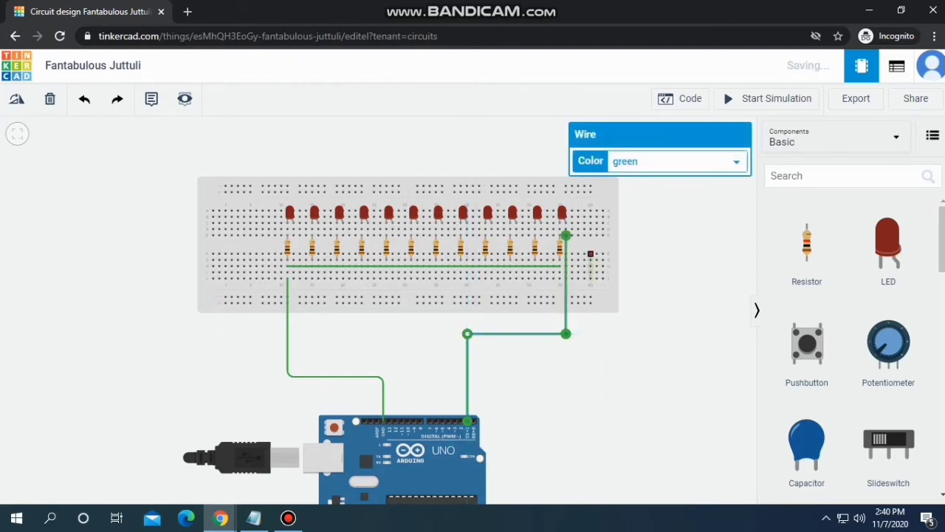
pyautogui.click(676, 162)
pyautogui.press('Down')
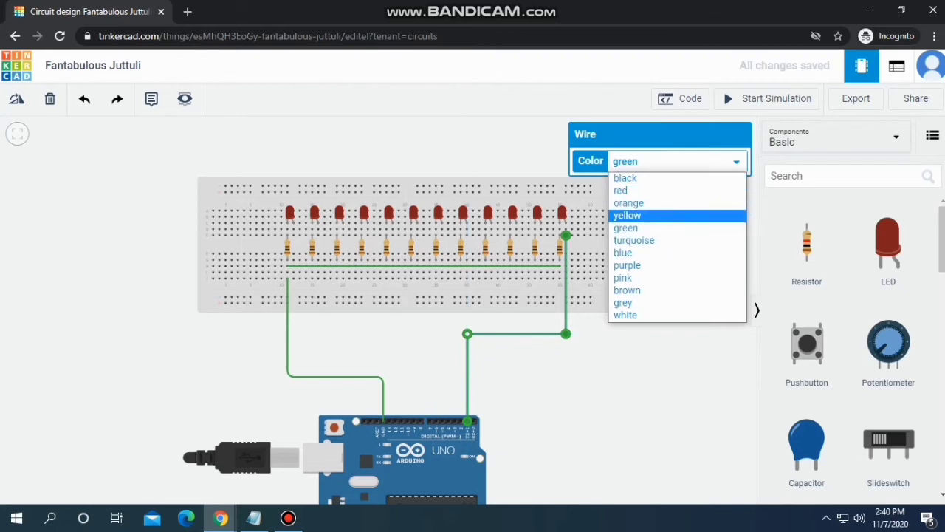
pyautogui.press('Return')
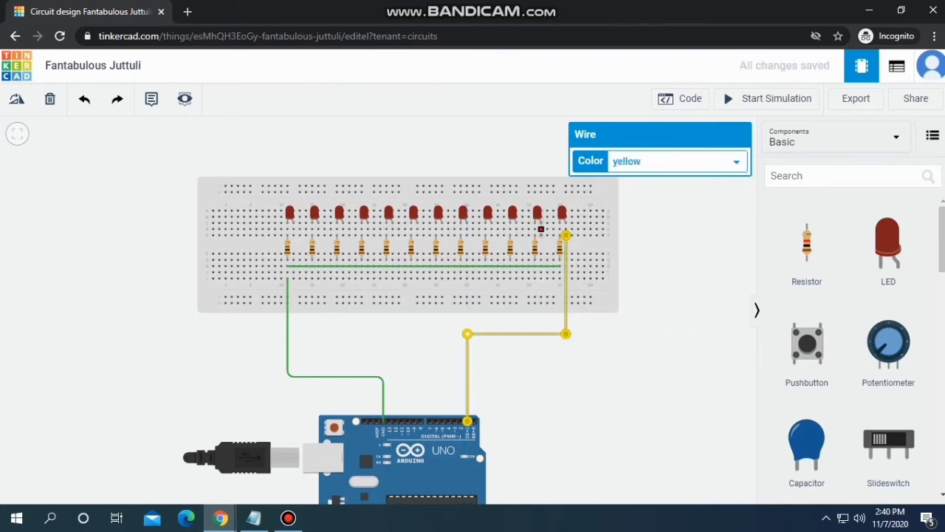
# Wire the eleventh LED's anode column to Arduino pin D2, routed just above the D1 wire, and colour it yellow
pyautogui.click(541, 235)
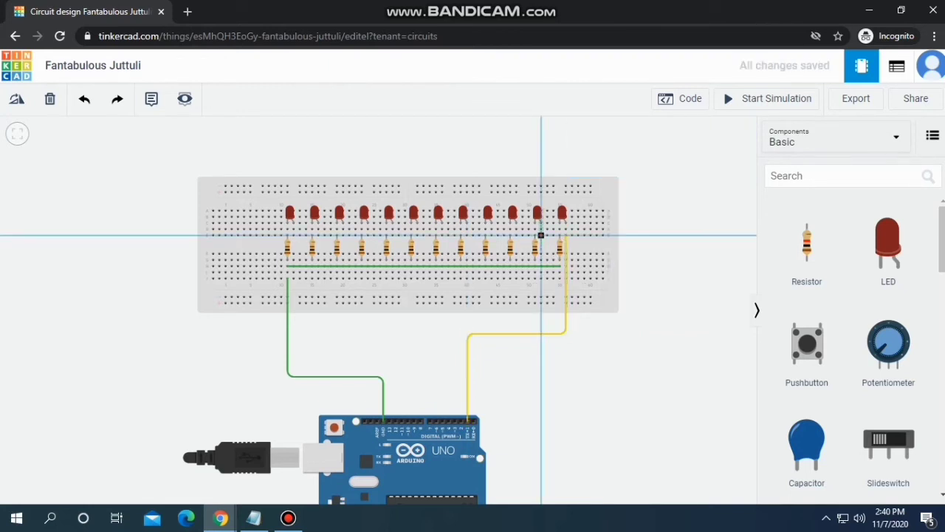
pyautogui.click(541, 323)
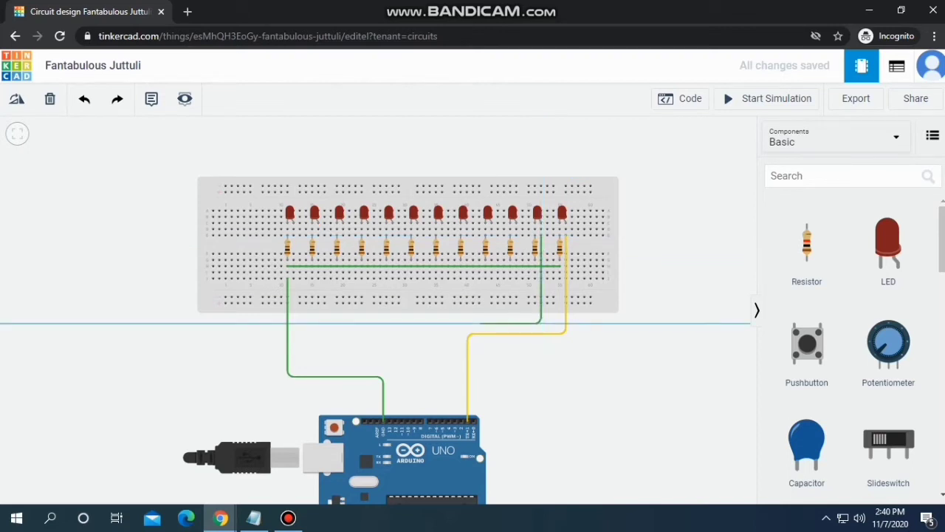
pyautogui.click(464, 323)
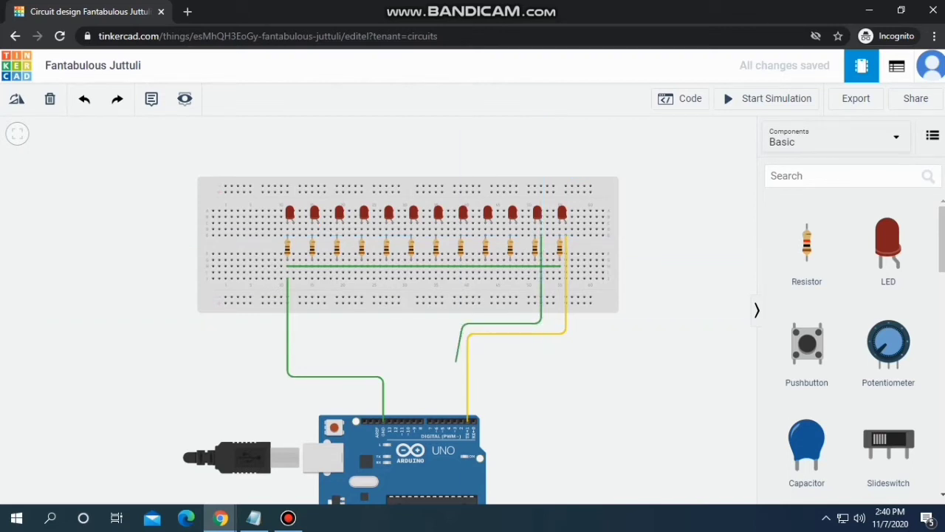
pyautogui.click(462, 419)
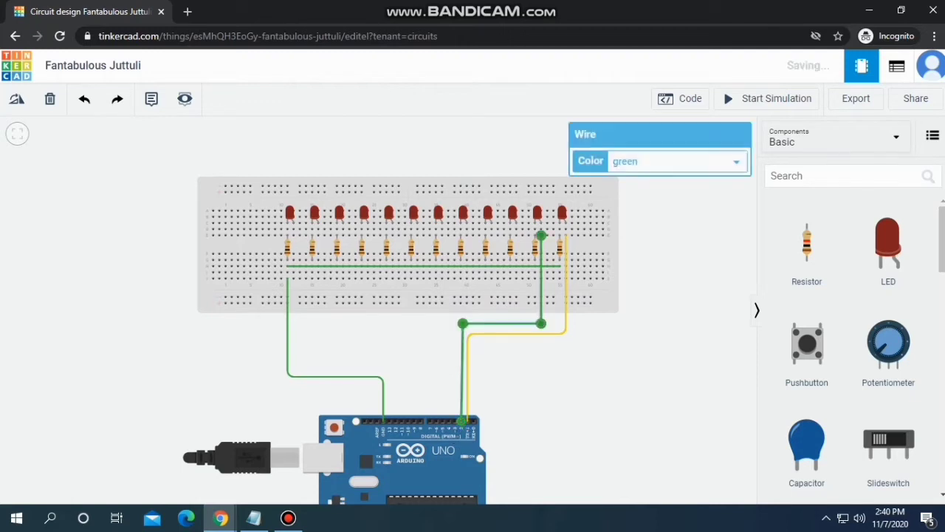
pyautogui.click(678, 162)
pyautogui.click(650, 215)
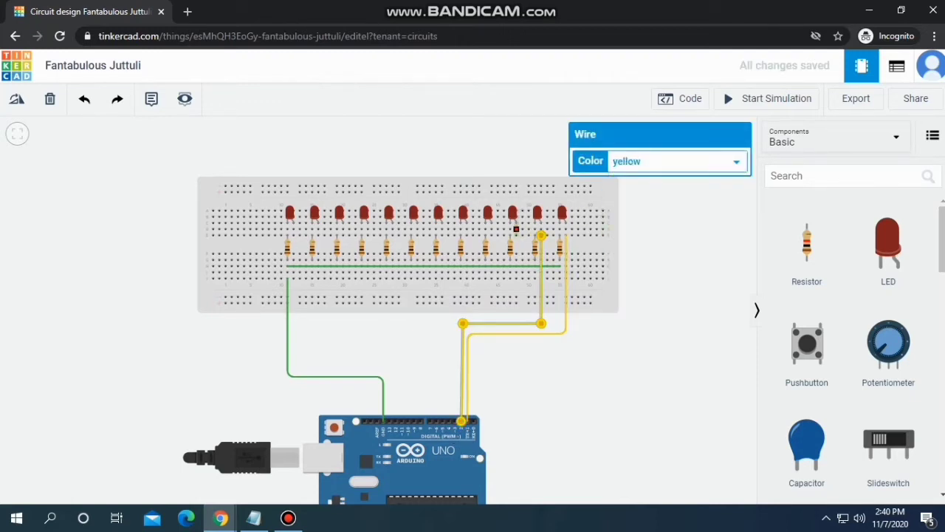
# Wire the tenth LED's anode column to Arduino pin D3, straighten its vertical run above the pin, and colour it yellow
pyautogui.click(516, 235)
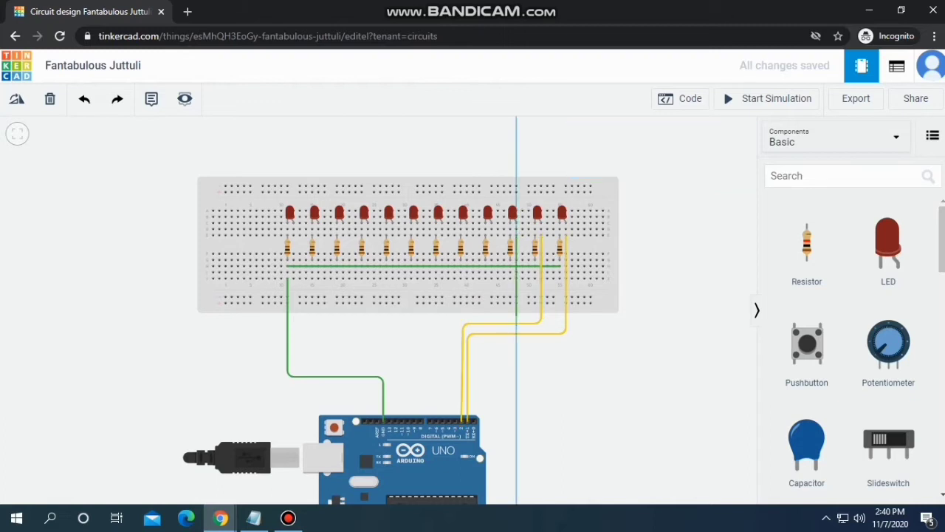
pyautogui.click(516, 316)
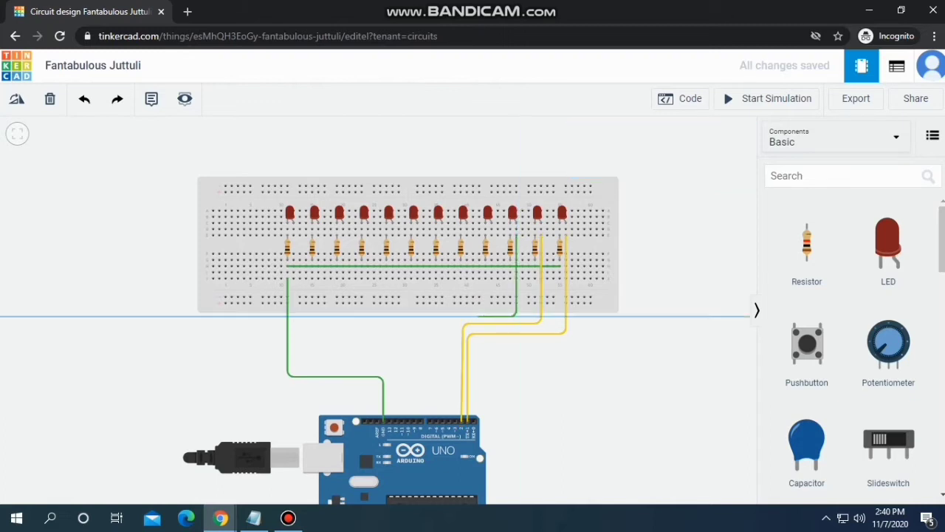
pyautogui.click(453, 316)
pyautogui.click(452, 316)
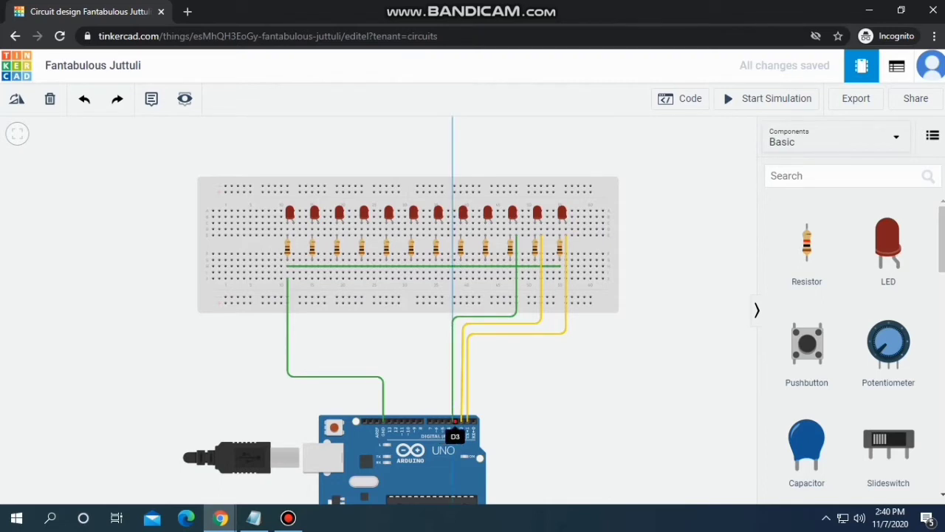
pyautogui.click(453, 420)
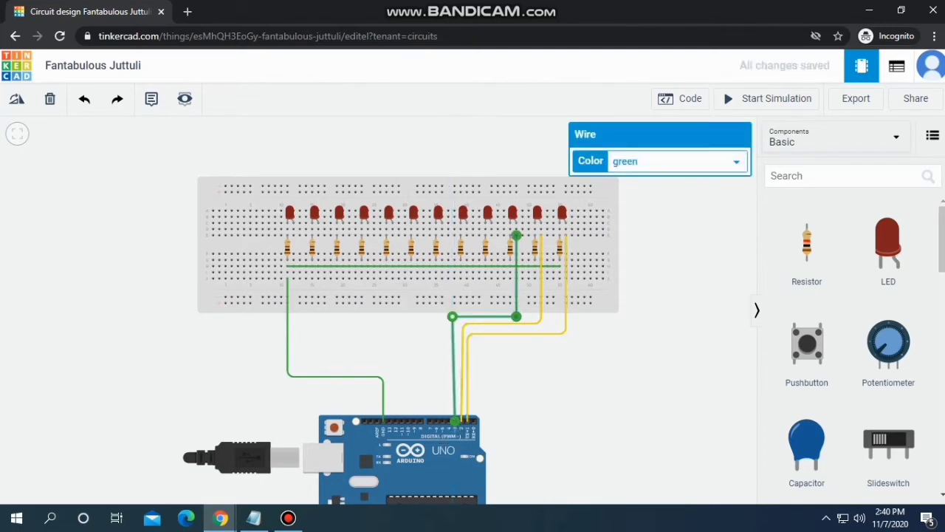
pyautogui.moveTo(452, 316); pyautogui.dragTo(454, 316)
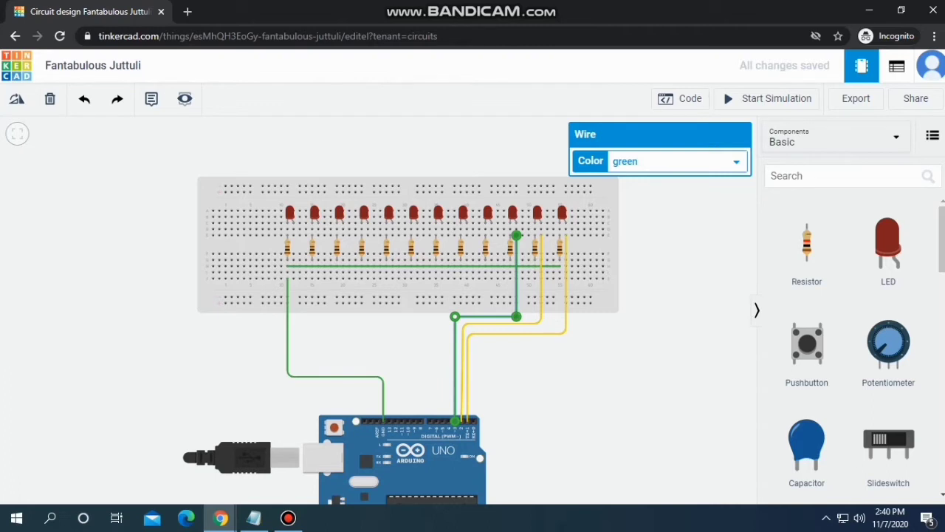
pyautogui.click(731, 161)
pyautogui.click(627, 216)
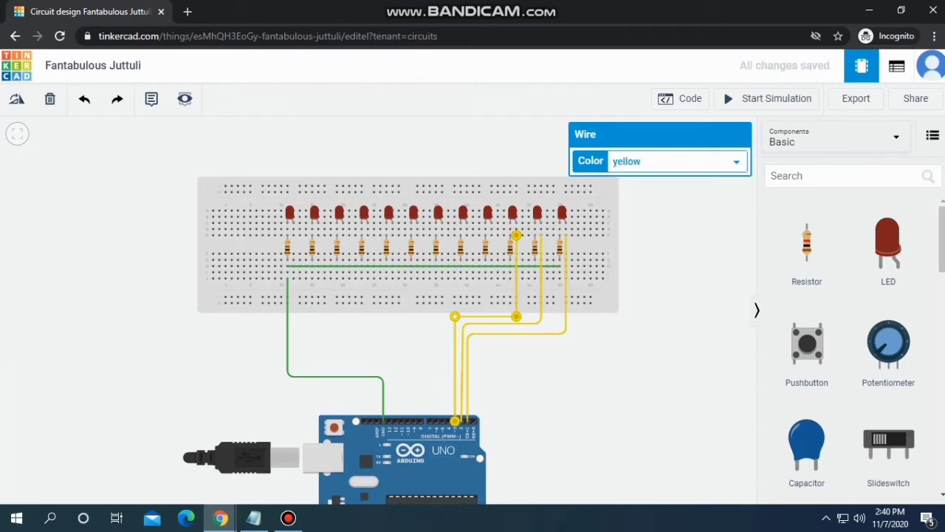
# Widen the gap for wiring by moving the breadboard up and the Arduino Uno down
pyautogui.click(492, 237)
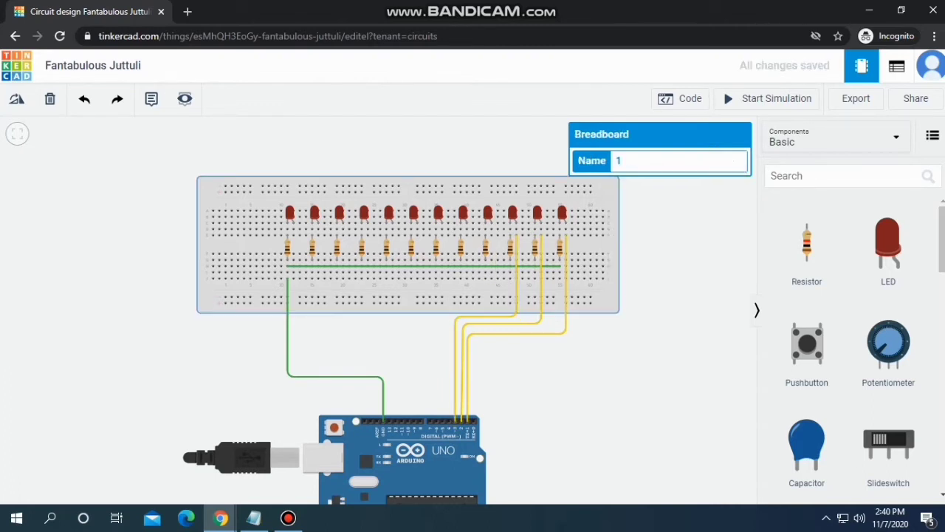
pyautogui.moveTo(492, 237); pyautogui.dragTo(492, 219)
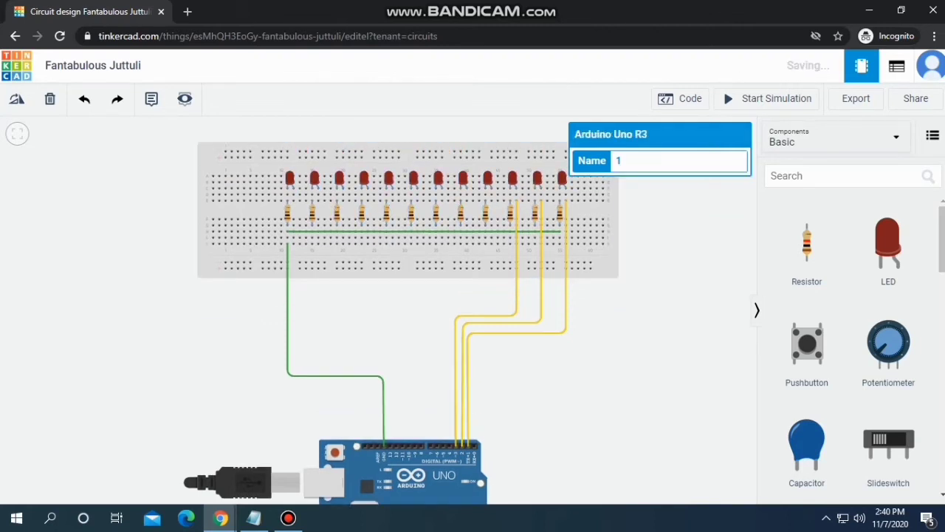
pyautogui.press('Escape')
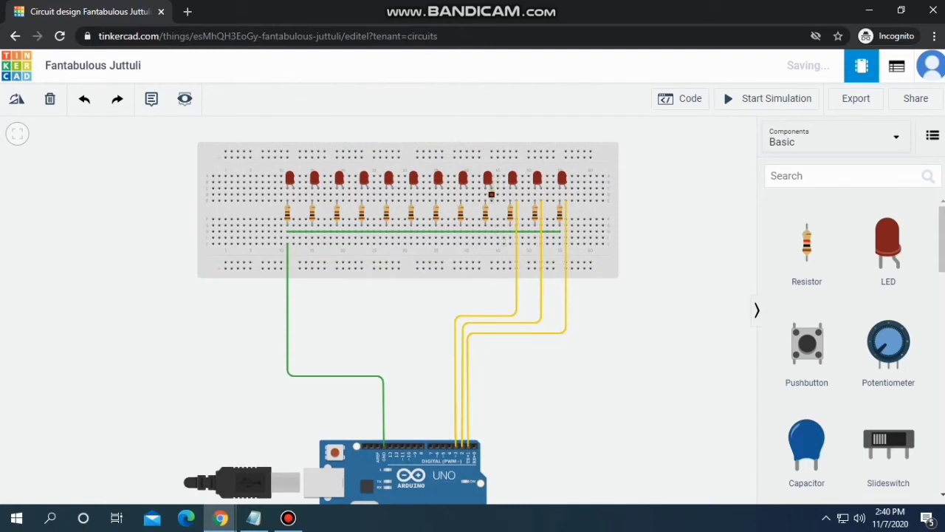
# Wire the ninth LED's anode column to Arduino pin D4, bending it above the existing yellow wires, and colour it yellow
pyautogui.click(491, 200)
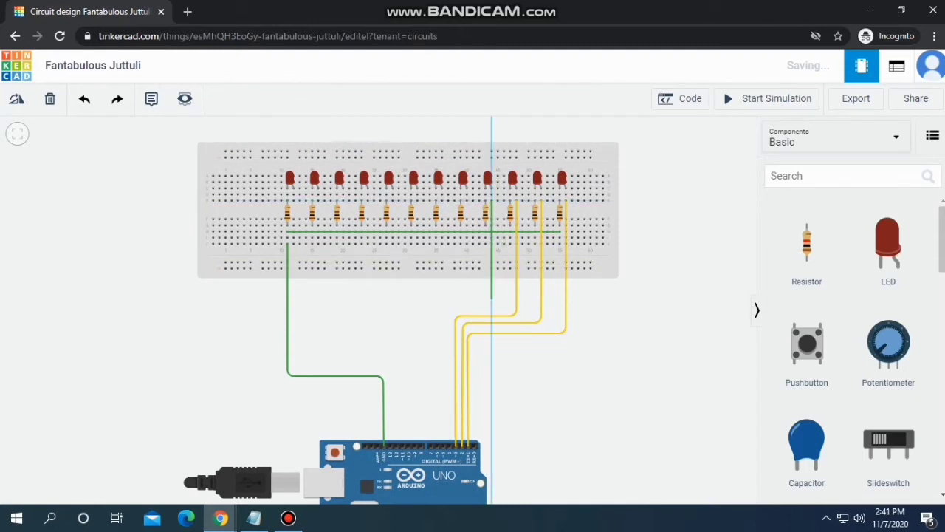
pyautogui.click(491, 292)
pyautogui.click(491, 307)
pyautogui.click(448, 305)
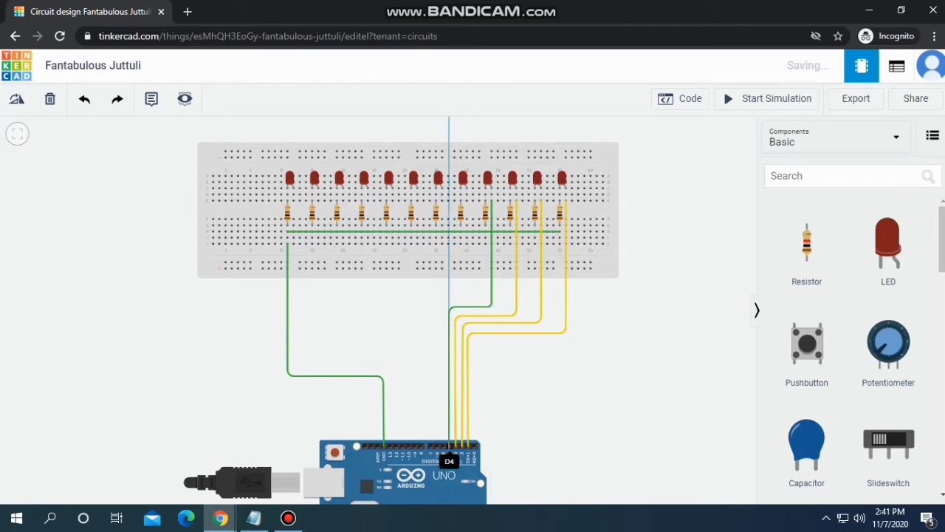
pyautogui.click(449, 446)
pyautogui.click(665, 161)
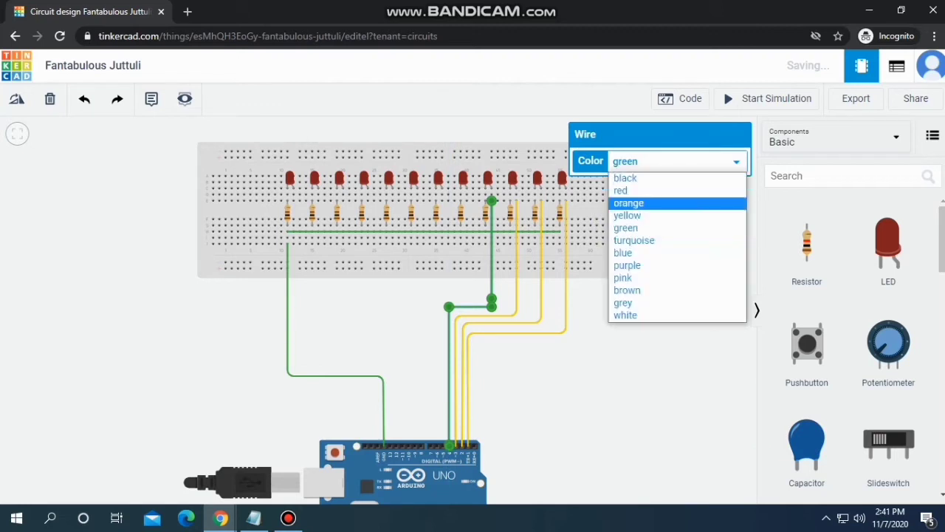
pyautogui.click(628, 214)
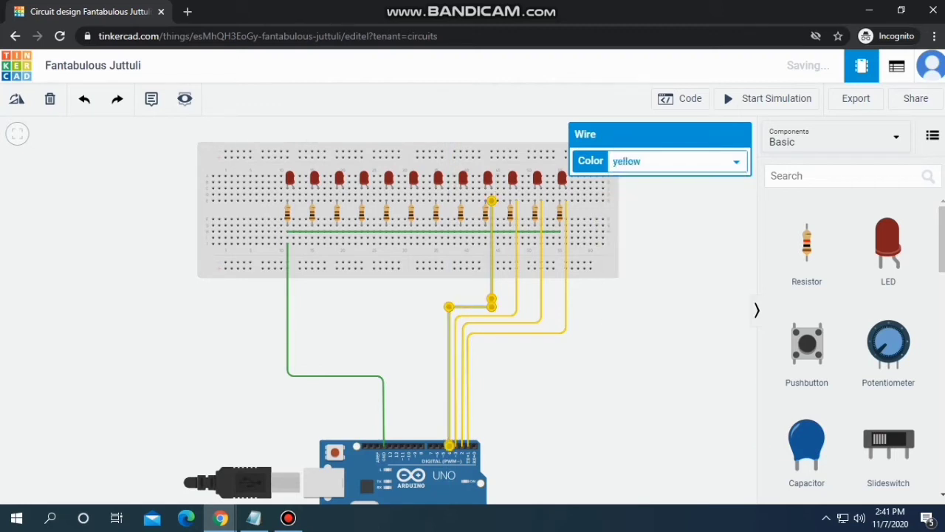
# Wire the eighth LED's anode column to Arduino pin D5, bending it above the D4 wire, and colour it yellow
pyautogui.click(466, 200)
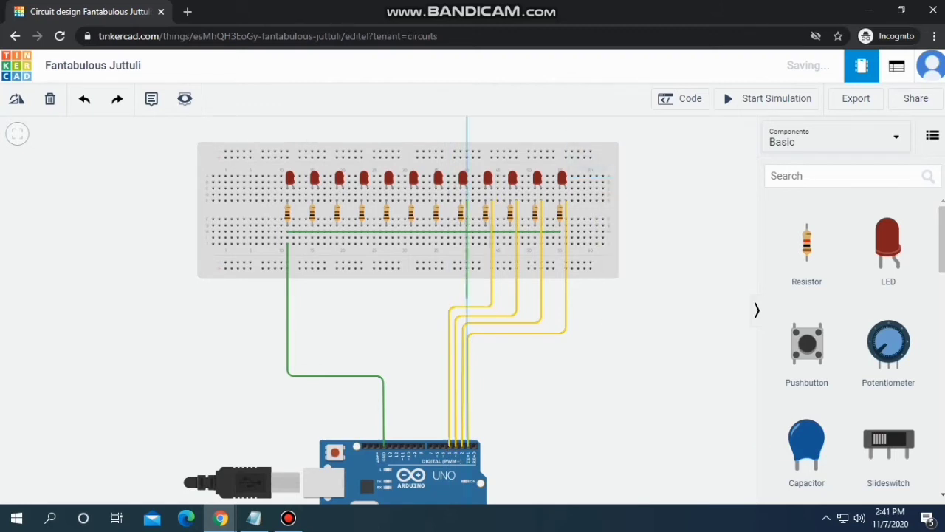
pyautogui.click(467, 295)
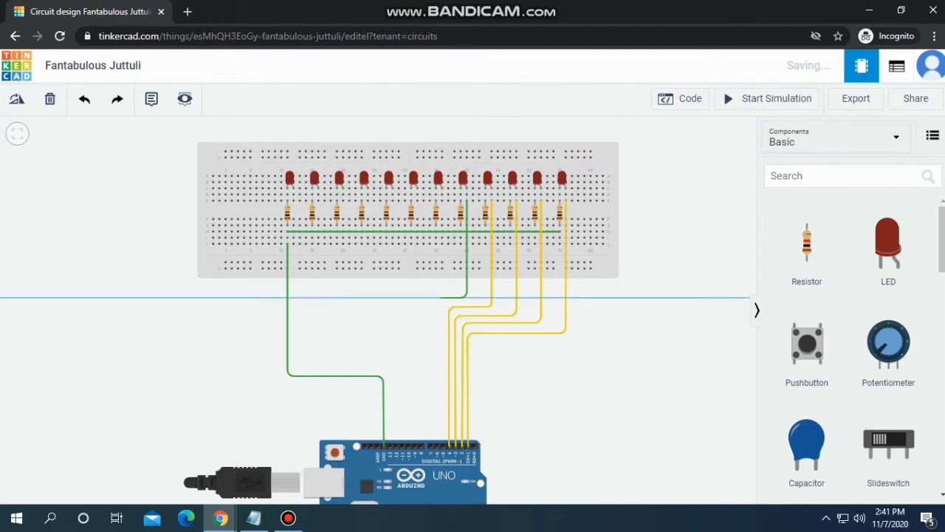
pyautogui.click(440, 297)
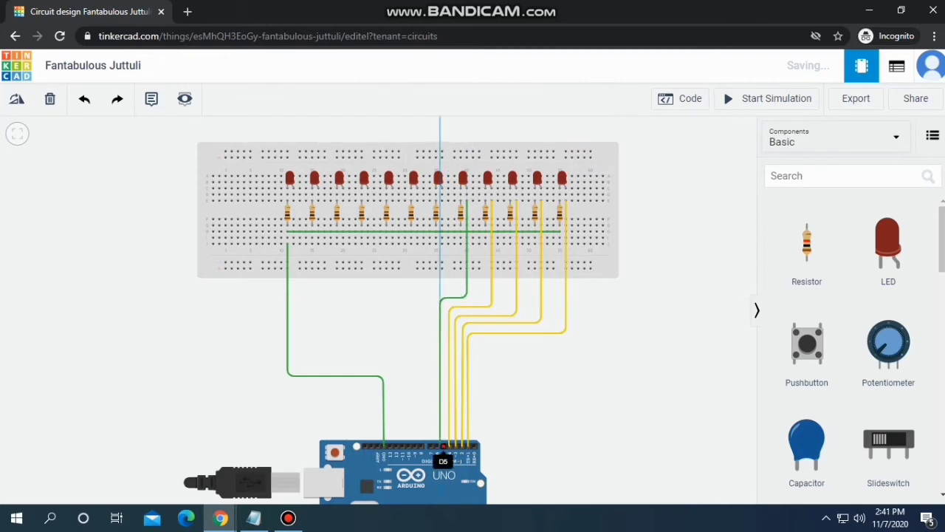
pyautogui.click(443, 446)
pyautogui.click(665, 161)
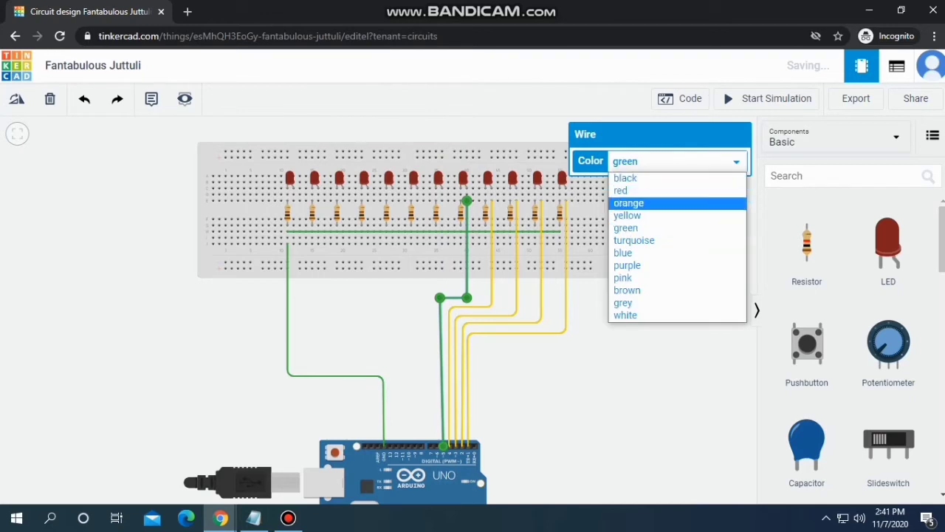
pyautogui.click(633, 214)
# Wire the seventh LED's anode column to Arduino pin D6, bending it above the D5 wire and straightening its lower run
pyautogui.click(442, 200)
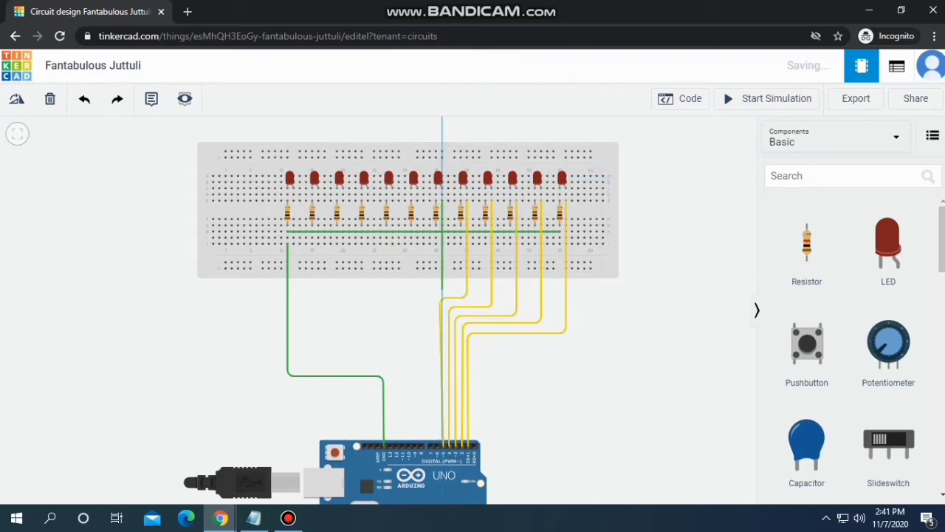
pyautogui.click(442, 288)
pyautogui.click(426, 288)
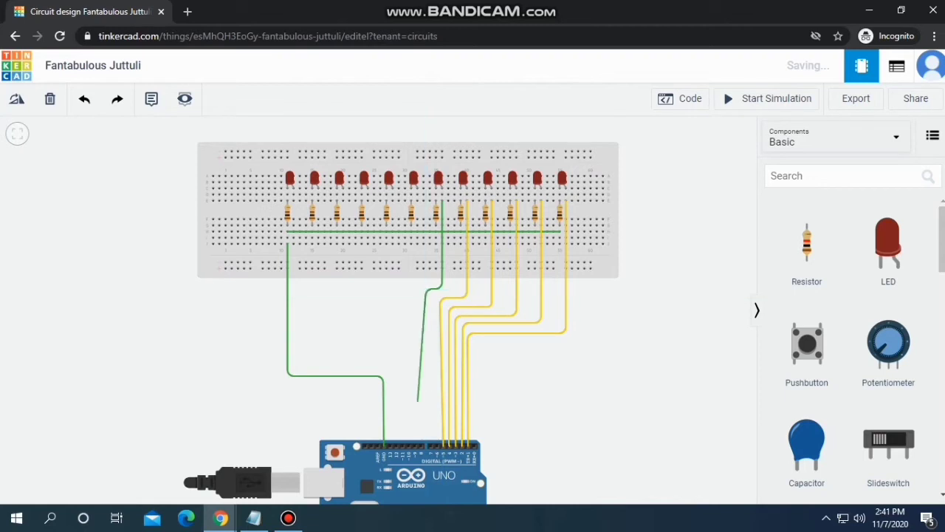
pyautogui.click(437, 446)
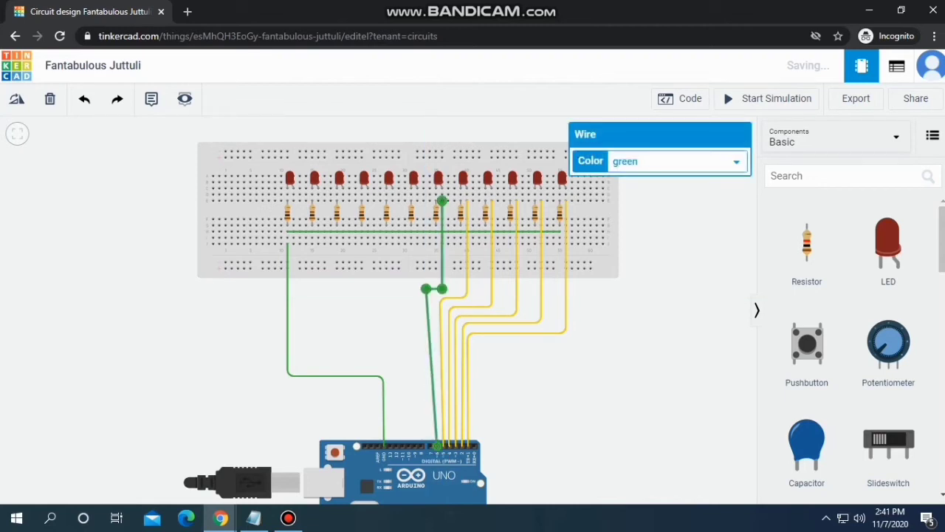
pyautogui.moveTo(426, 287); pyautogui.dragTo(432, 288)
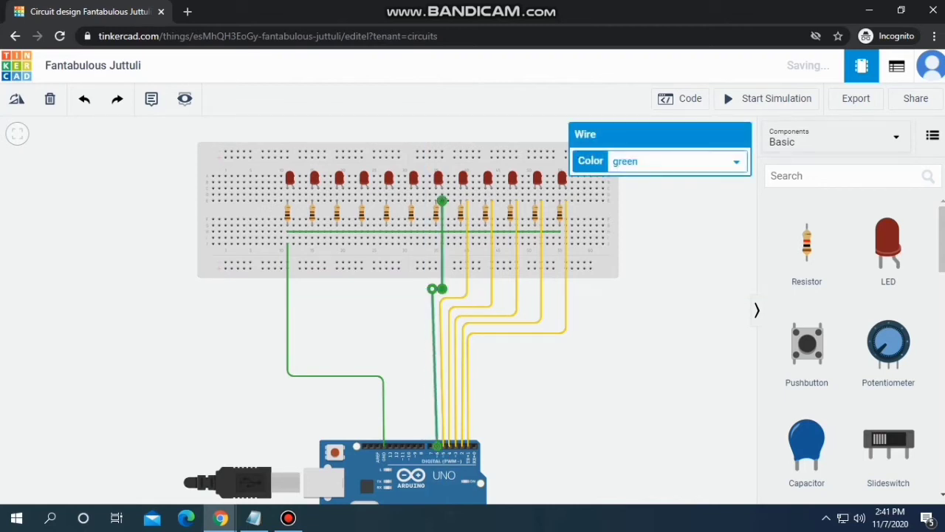
# Wire the sixth LED's anode column to Arduino pin D7, bending it just above the board, and colour it yellow
pyautogui.click(417, 200)
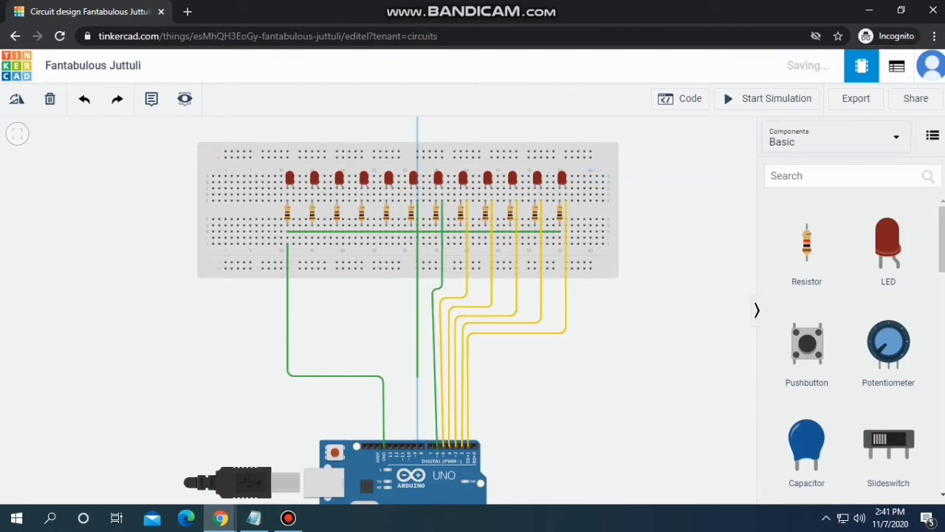
pyautogui.click(417, 376)
pyautogui.click(427, 378)
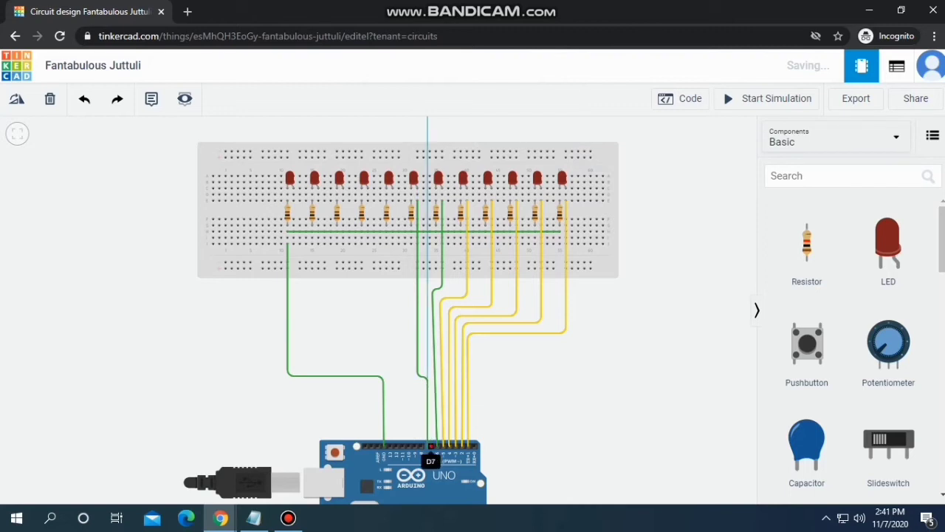
pyautogui.click(431, 446)
pyautogui.click(676, 160)
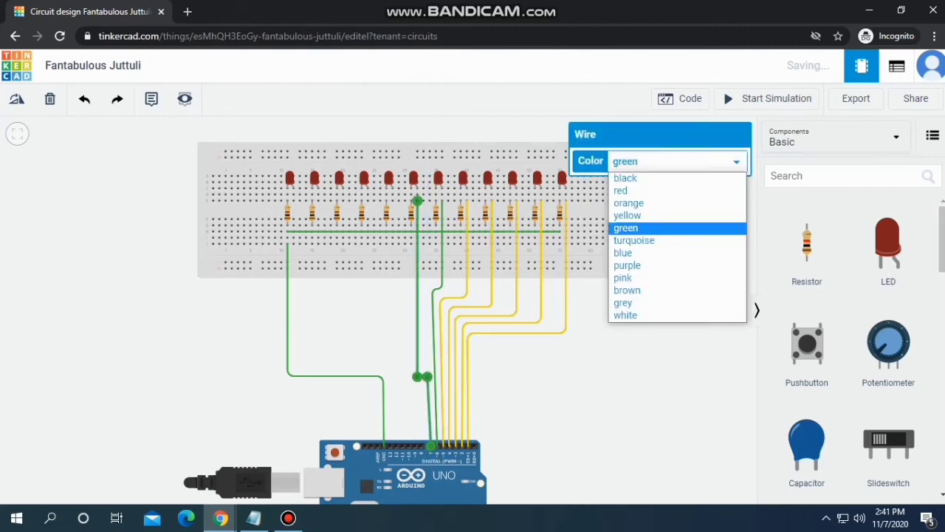
pyautogui.click(627, 215)
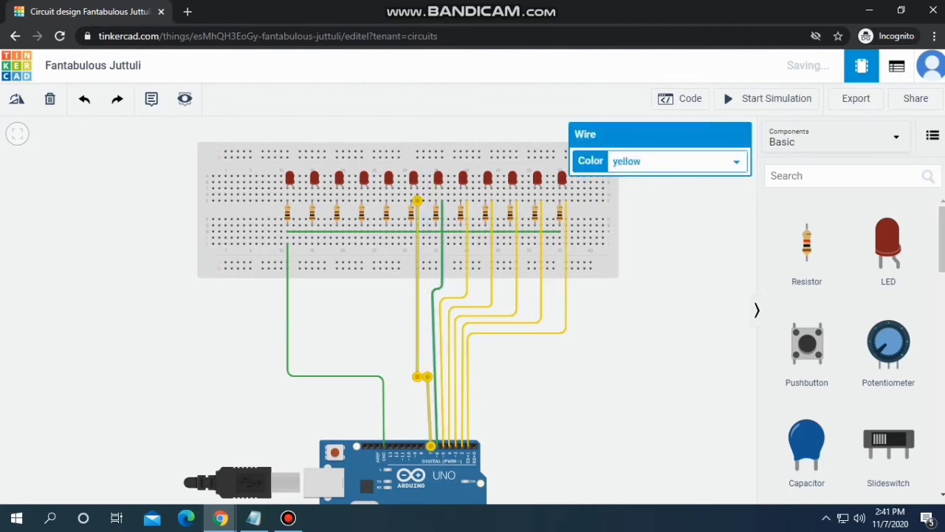
# Colour the seventh LED's wire to pin D6 yellow
pyautogui.click(442, 225)
pyautogui.click(675, 161)
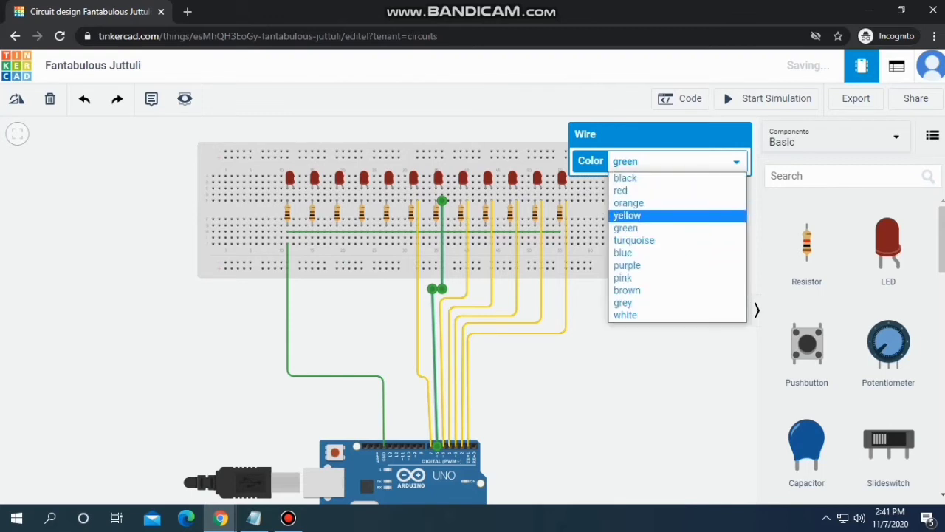
pyautogui.click(627, 214)
# Wire the fifth LED's anode column to Arduino pin D8 in two stepped bends, straighten its last run, and colour it yellow
pyautogui.click(392, 201)
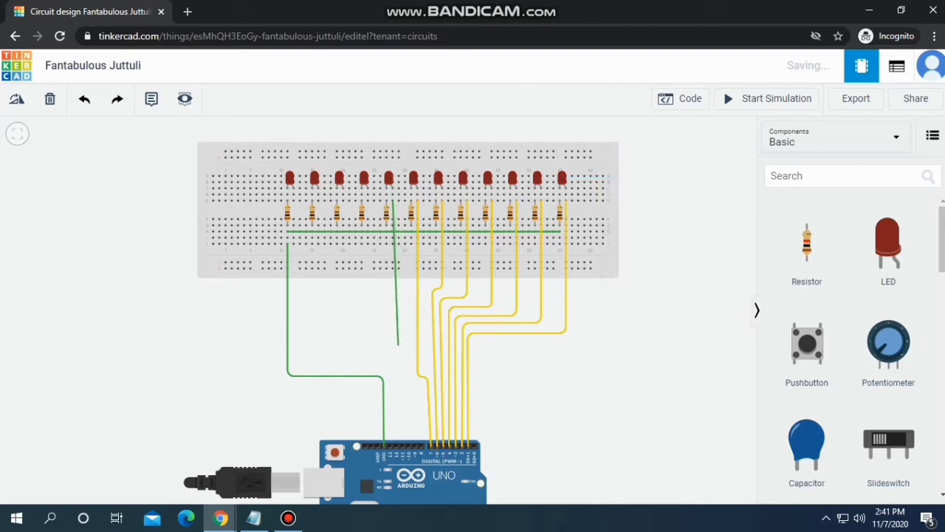
pyautogui.click(392, 344)
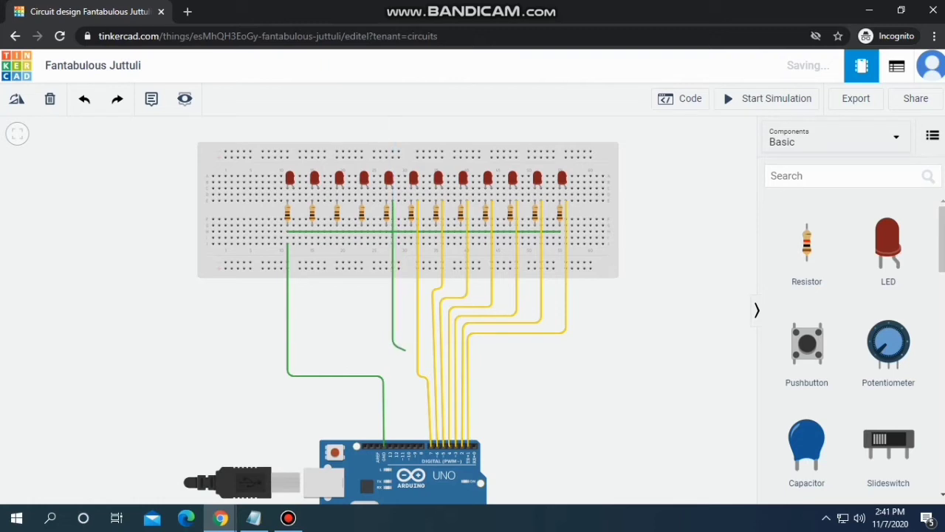
pyautogui.click(404, 344)
pyautogui.click(406, 385)
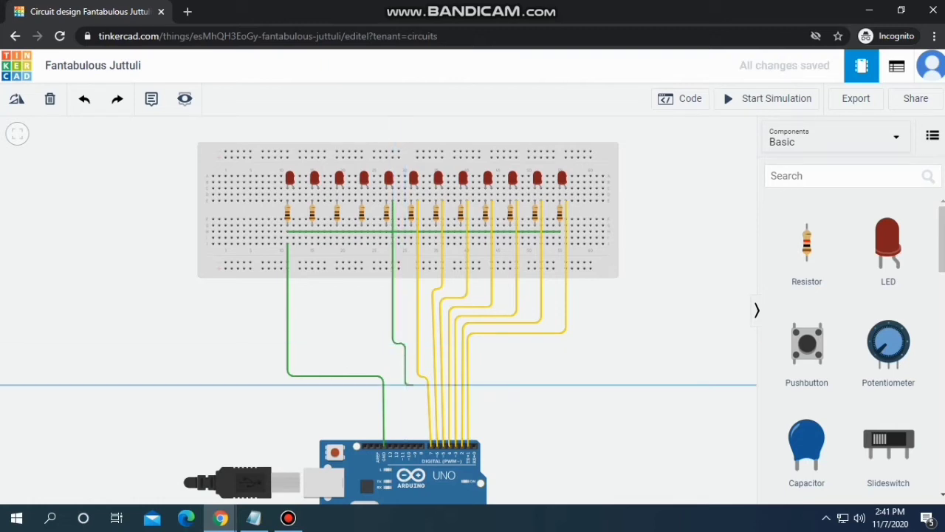
pyautogui.click(417, 384)
pyautogui.click(420, 446)
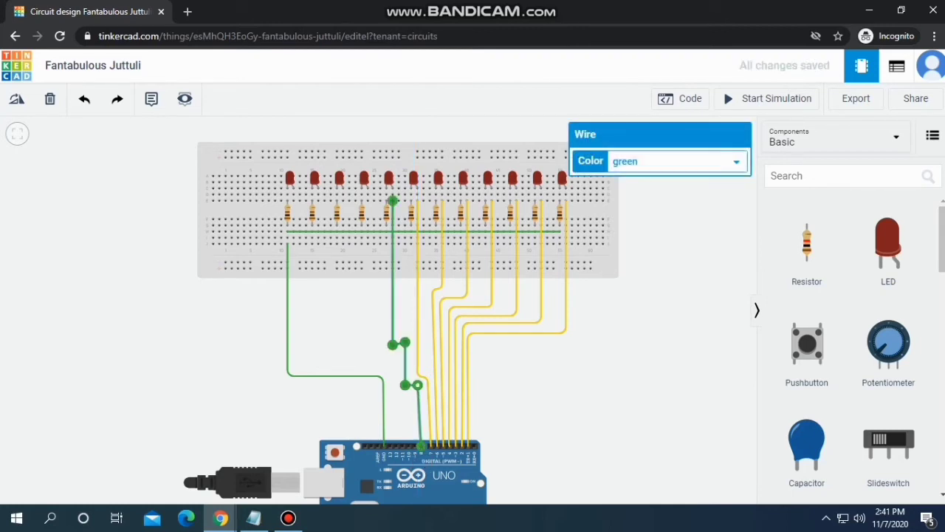
pyautogui.moveTo(417, 385); pyautogui.dragTo(421, 385)
pyautogui.click(677, 162)
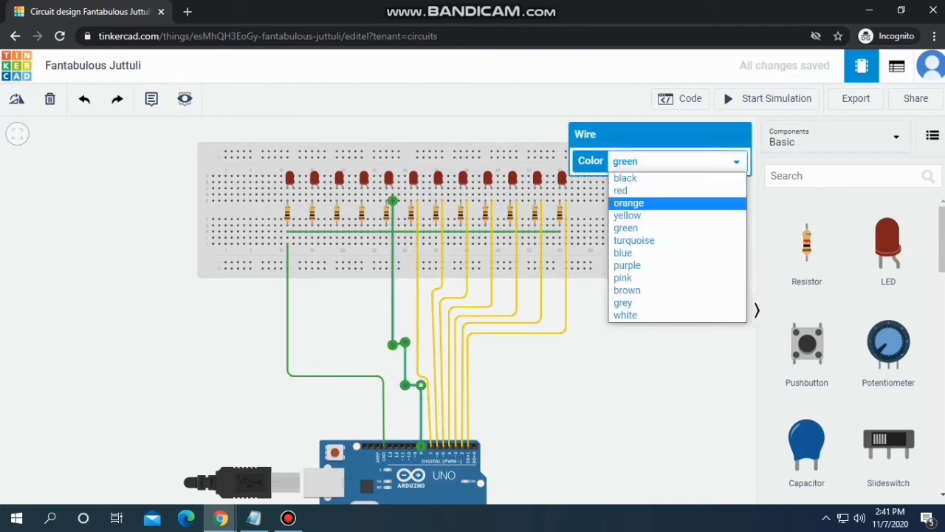
pyautogui.click(628, 216)
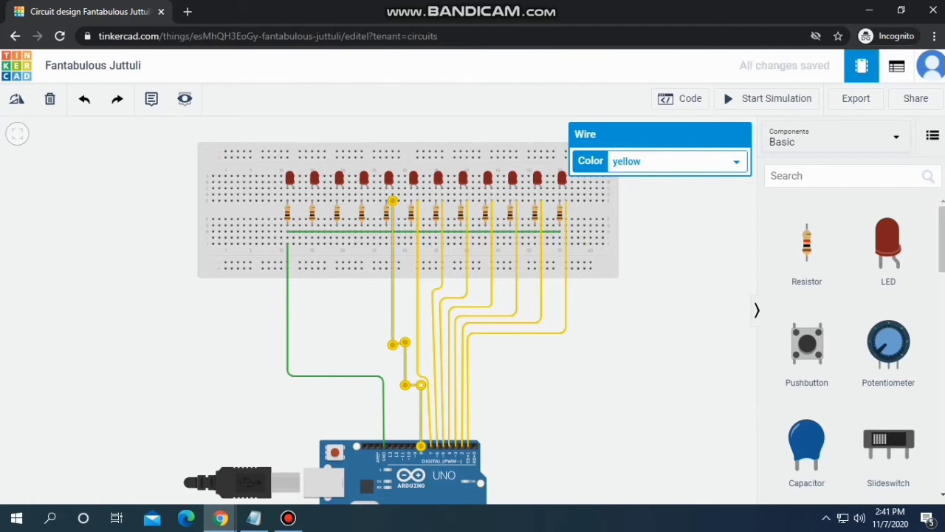
# Wire the fourth LED's anode column to Arduino pin D9 in stepped bends beside the D8 wire, and colour it yellow
pyautogui.click(367, 200)
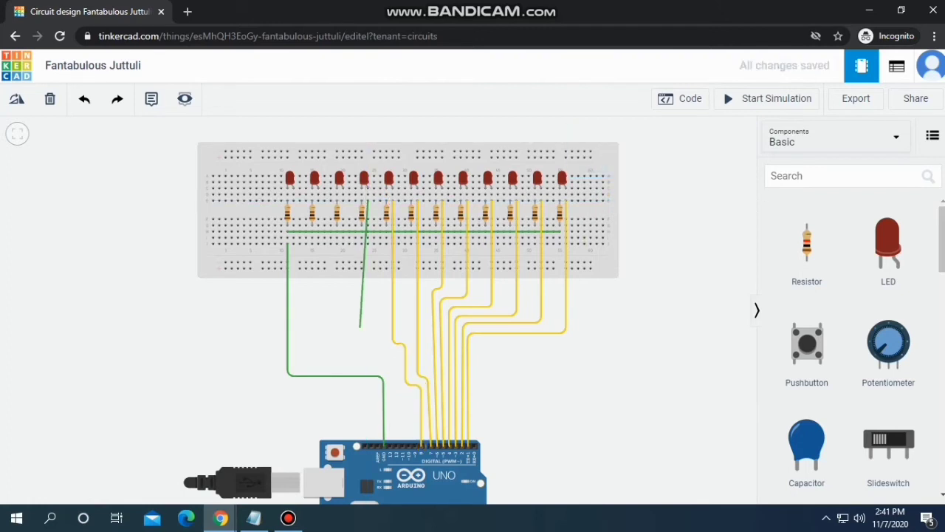
pyautogui.click(367, 337)
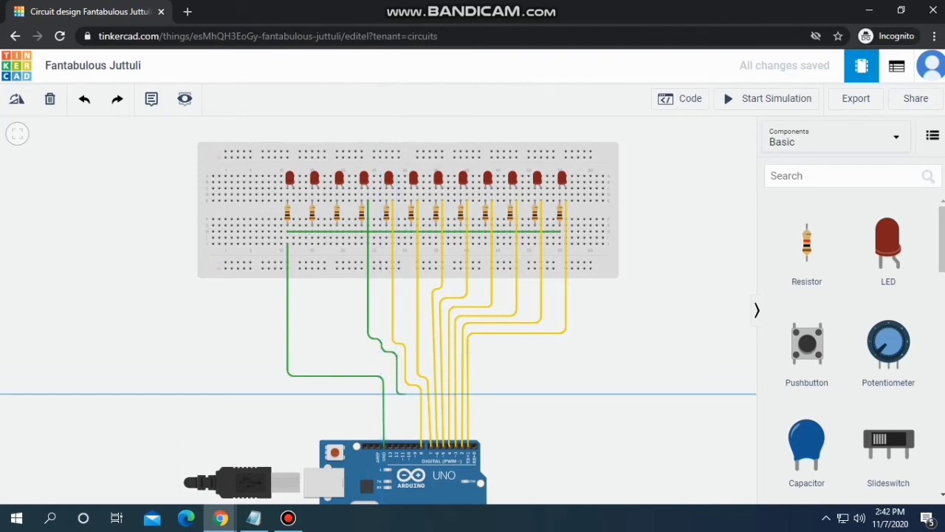
pyautogui.click(412, 393)
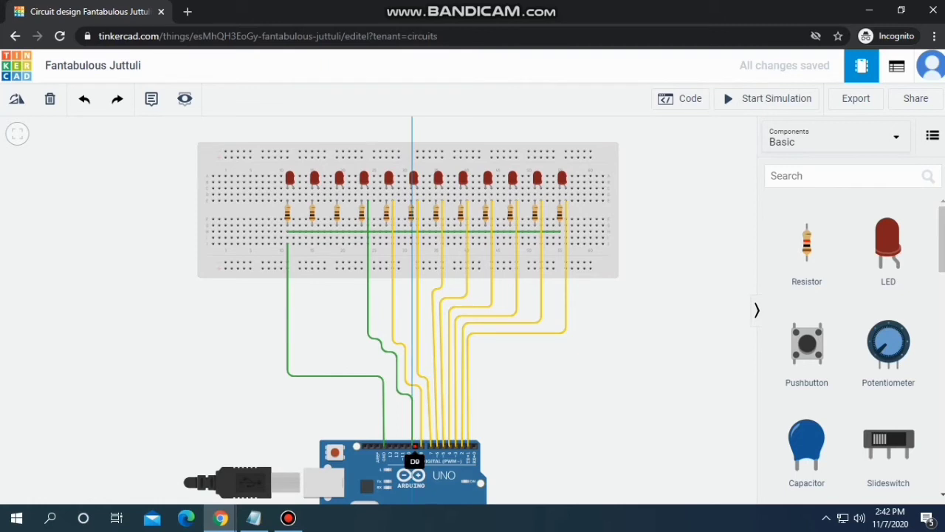
pyautogui.click(416, 445)
pyautogui.moveTo(412, 394); pyautogui.dragTo(415, 397)
pyautogui.click(677, 162)
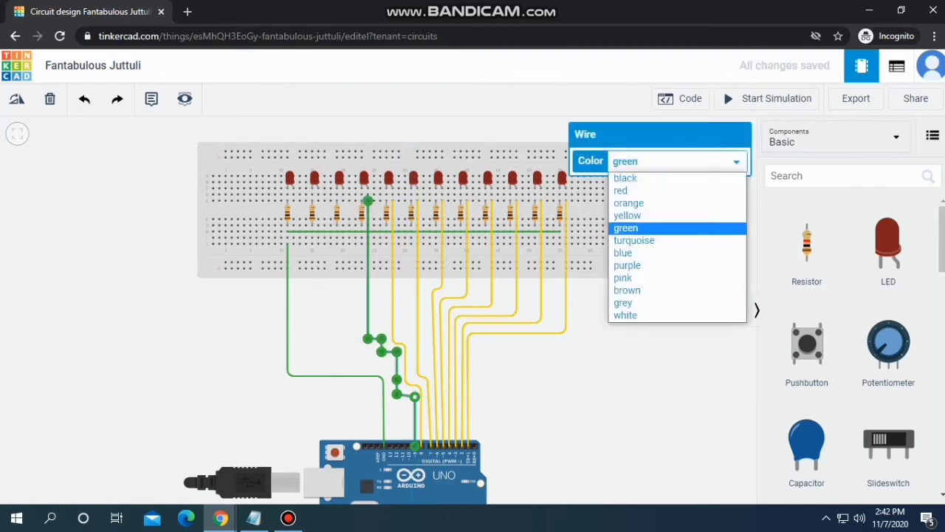
pyautogui.click(627, 215)
pyautogui.press('Escape')
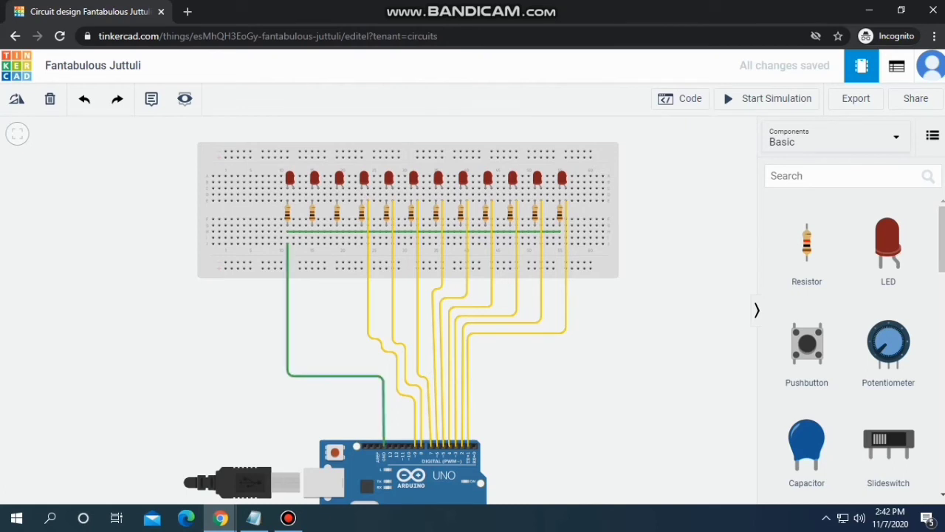
# Reroute the green ground wire lower, moving its bends toward the Arduino to clear space for the remaining wires
pyautogui.click(358, 376)
pyautogui.moveTo(383, 376); pyautogui.dragTo(364, 412)
pyautogui.click(336, 365)
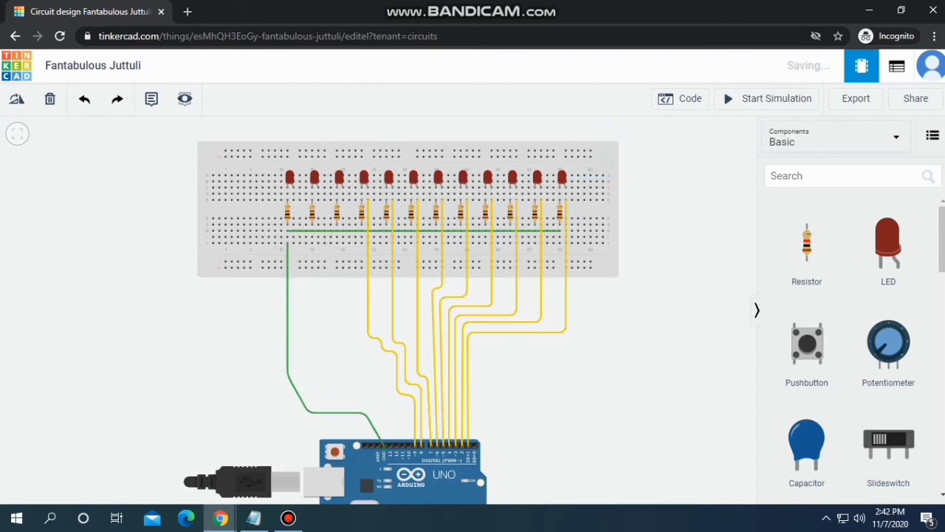
# Wire the third LED's anode column to Arduino pin D10, bending it alongside the D9 wire, and colour it yellow
pyautogui.click(342, 199)
pyautogui.click(343, 336)
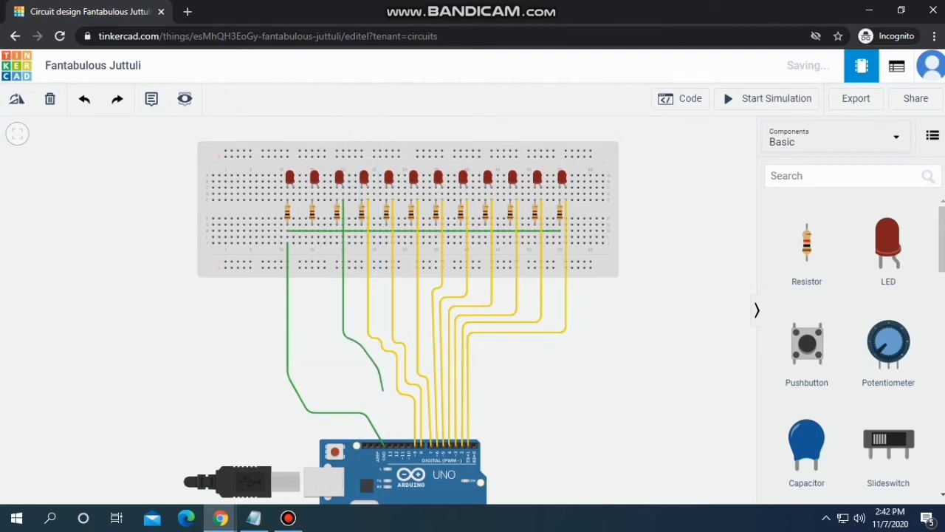
pyautogui.click(383, 390)
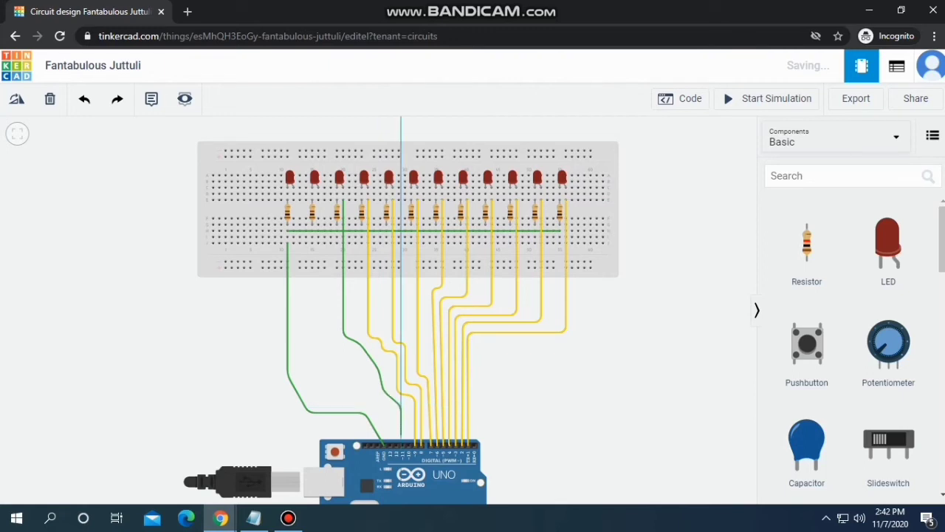
pyautogui.click(405, 443)
pyautogui.click(403, 424)
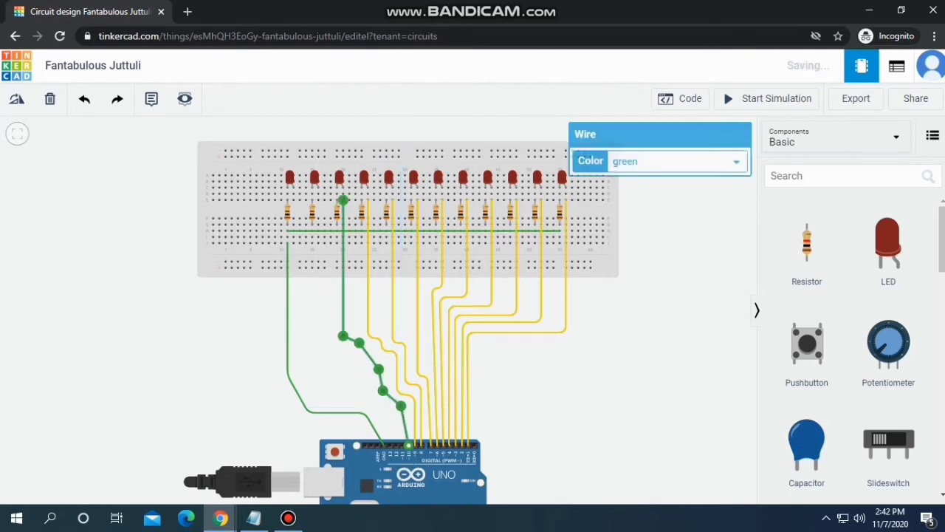
pyautogui.click(675, 161)
pyautogui.click(627, 215)
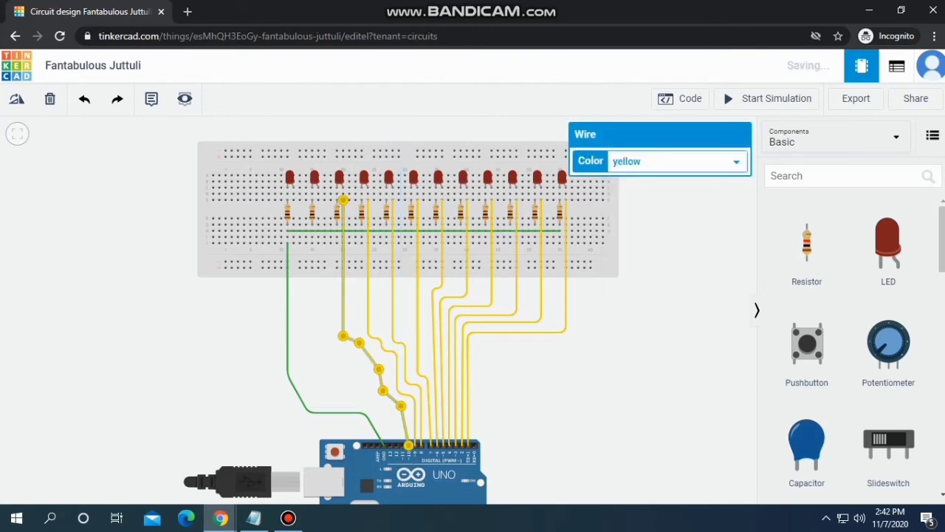
pyautogui.press('Escape')
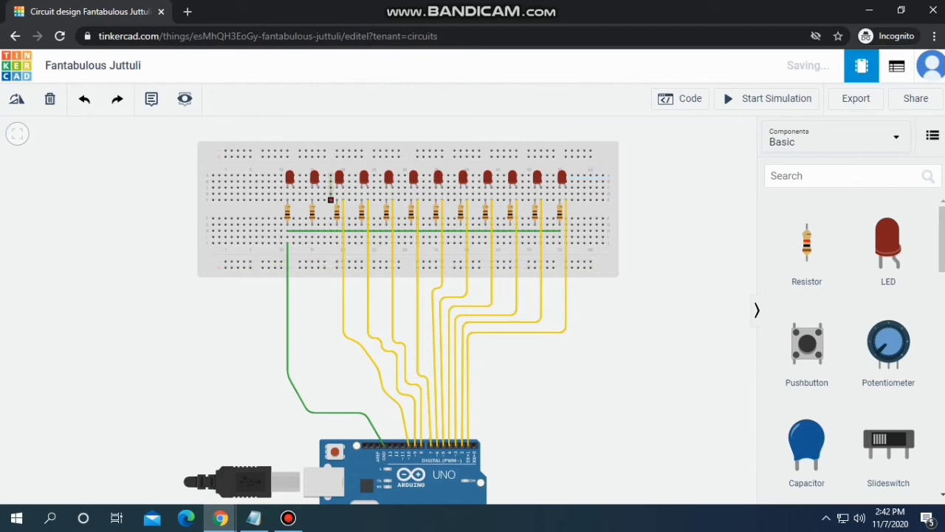
# Wire the second LED's anode column to Arduino pin D11 in stepped bends between the D10 and ground wires, and colour it yellow
pyautogui.click(318, 199)
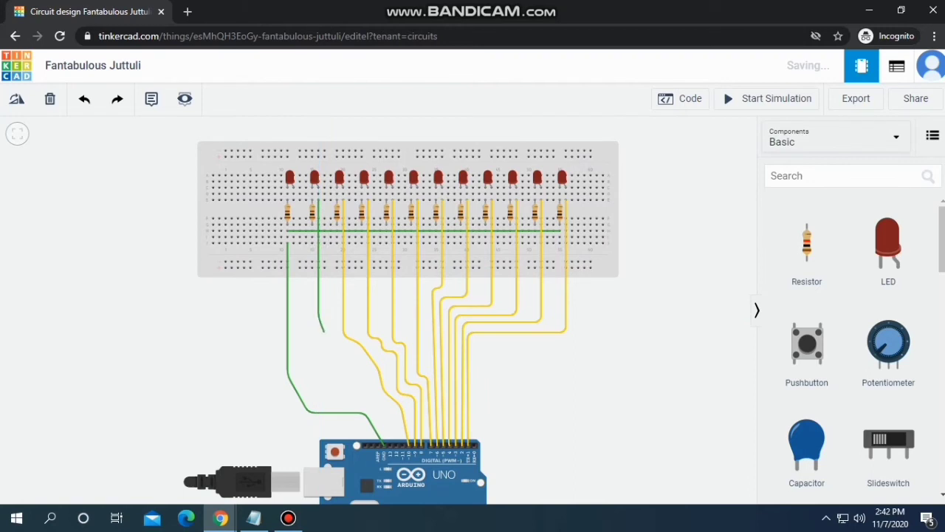
pyautogui.click(318, 346)
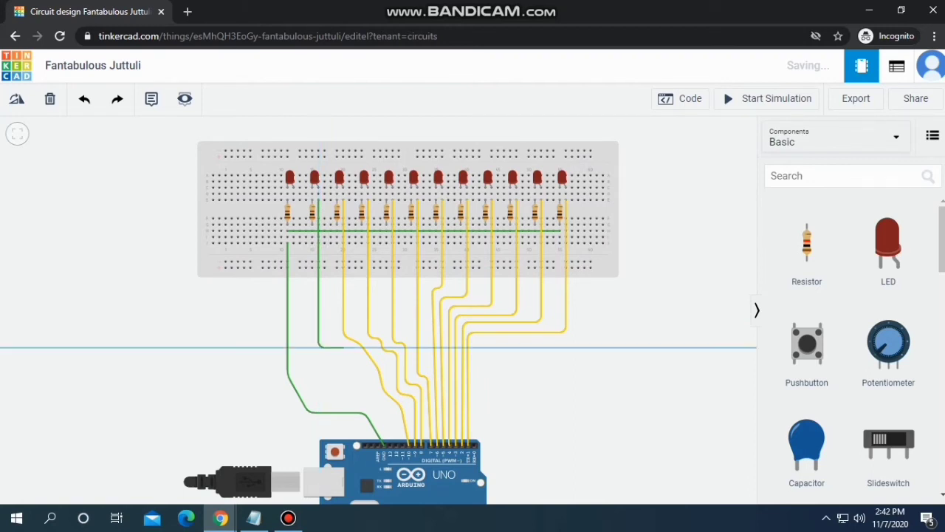
pyautogui.click(343, 347)
pyautogui.click(344, 374)
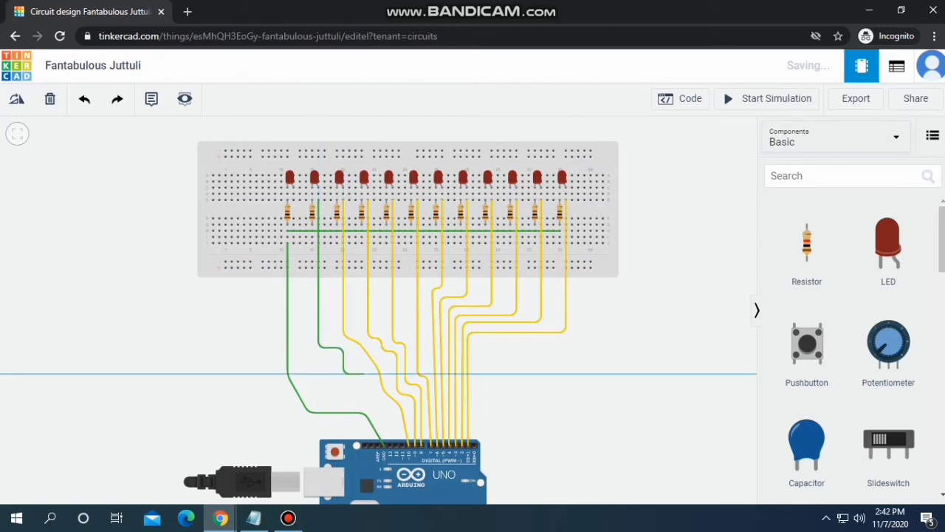
pyautogui.click(368, 374)
pyautogui.click(368, 392)
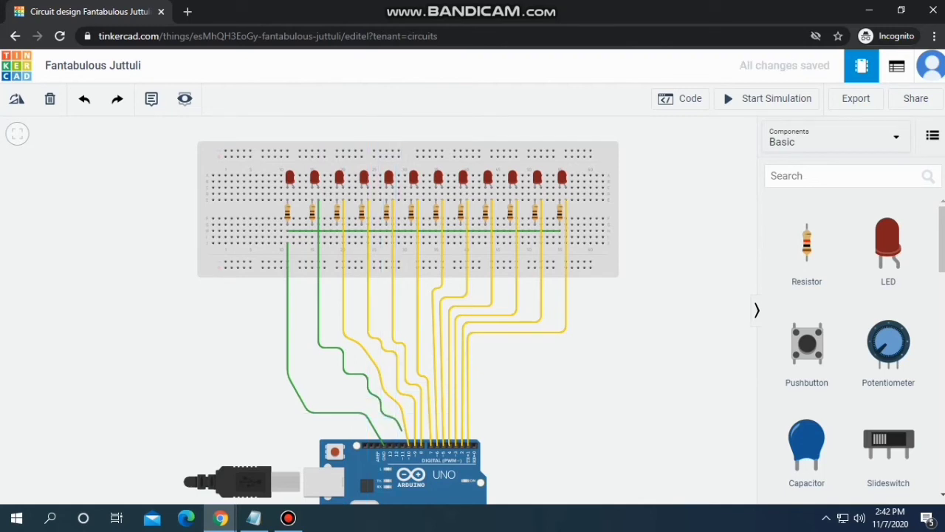
pyautogui.click(400, 445)
pyautogui.click(675, 161)
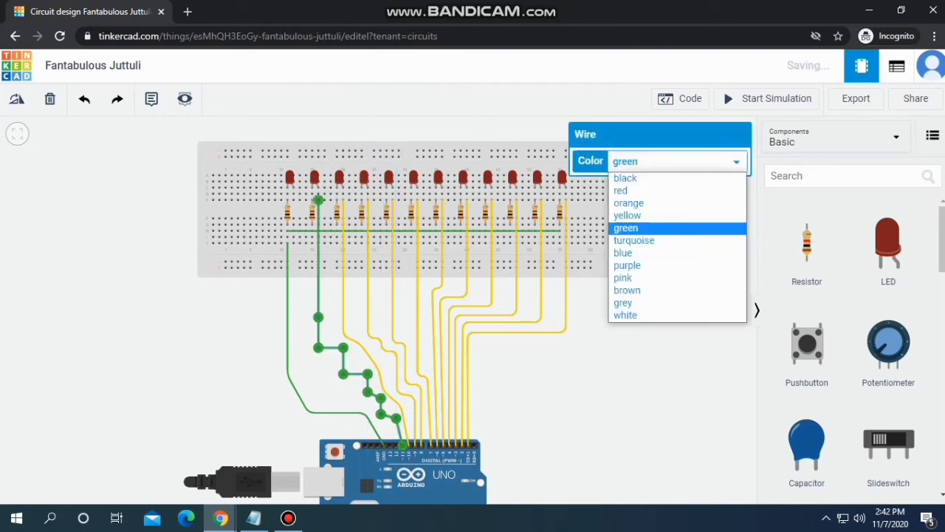
pyautogui.click(627, 215)
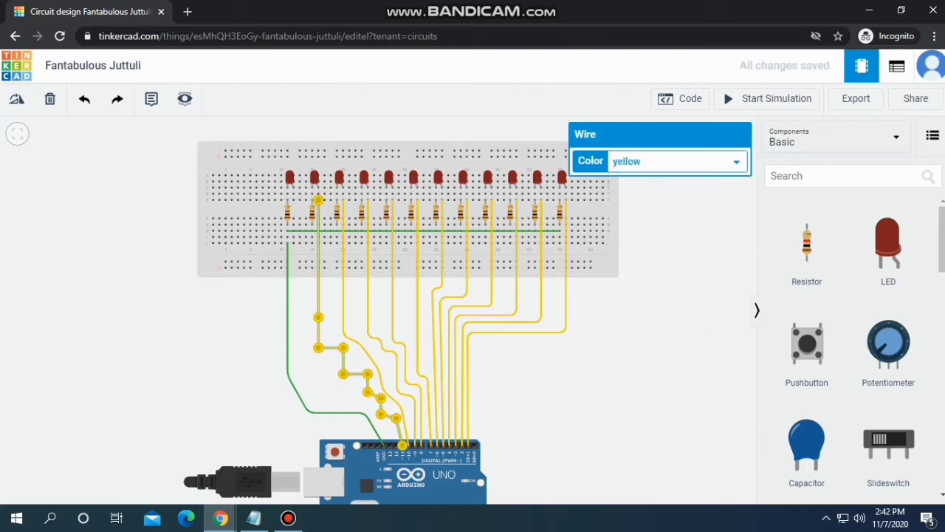
# Wire the first LED's anode column to Arduino pin D12, routing it just above the green ground wire, and colour it yellow
pyautogui.moveTo(628, 384); pyautogui.dragTo(630, 380)
pyautogui.click(296, 195)
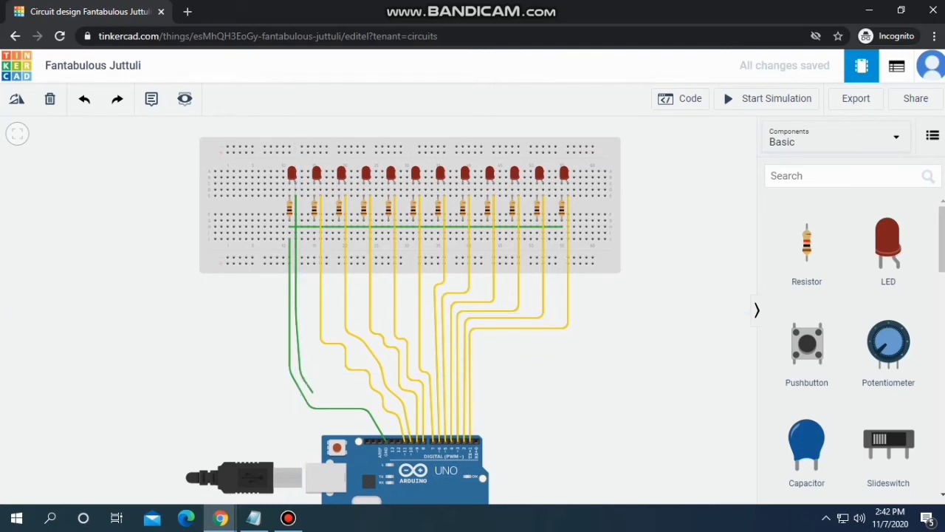
pyautogui.click(311, 393)
pyautogui.click(395, 440)
pyautogui.click(676, 161)
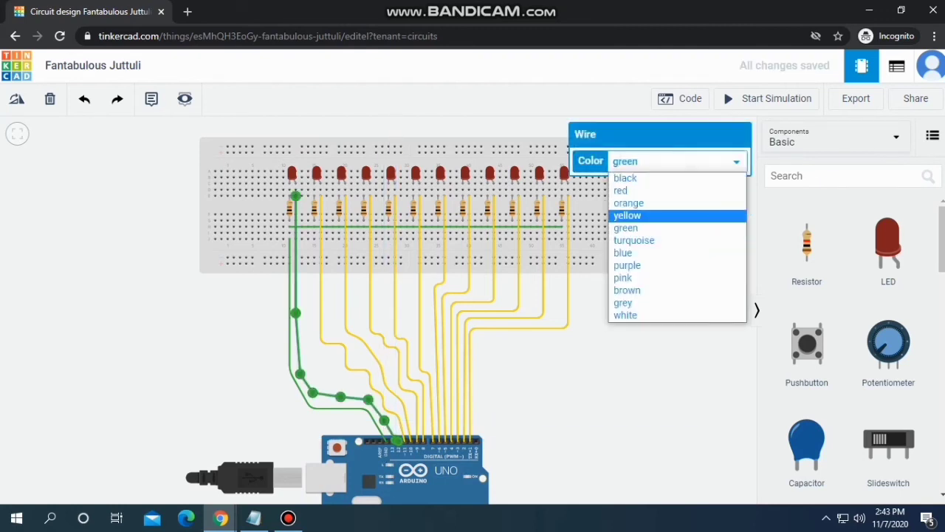
pyautogui.click(626, 215)
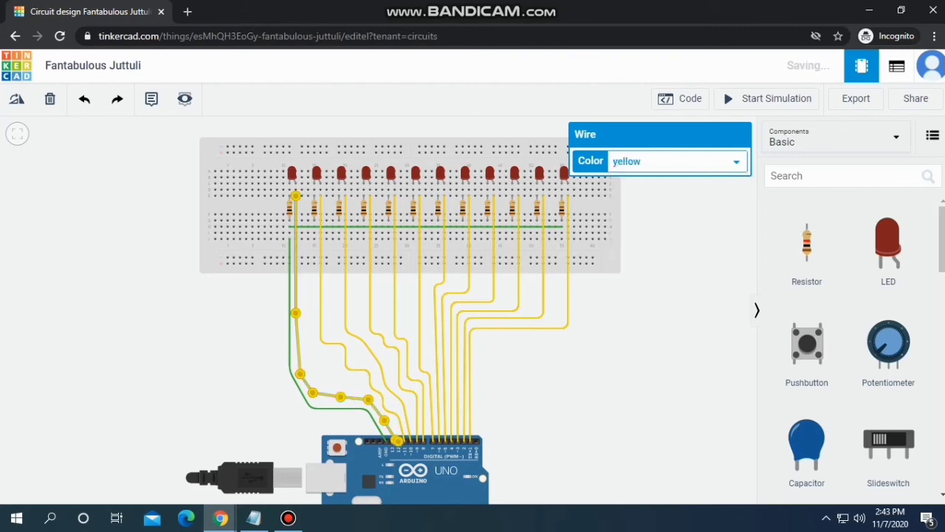
pyautogui.press('Escape')
pyautogui.click(826, 518)
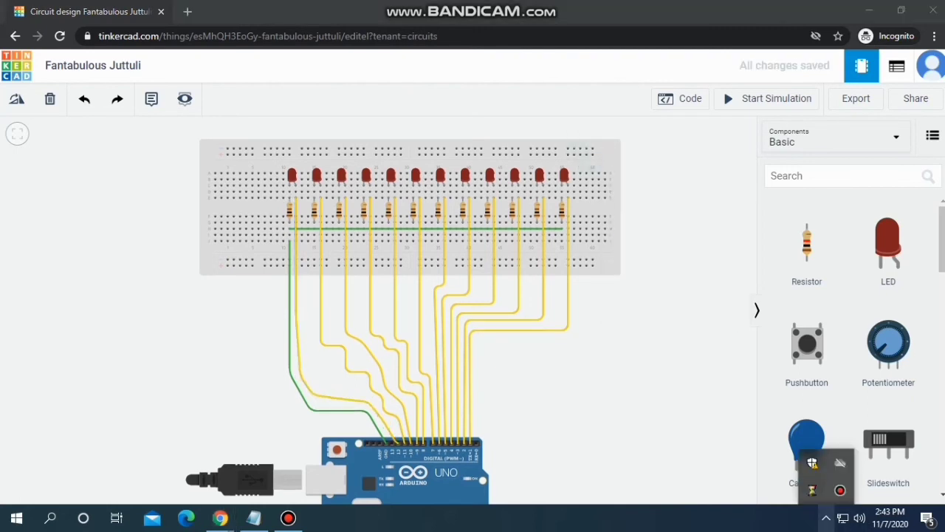
pyautogui.click(840, 490)
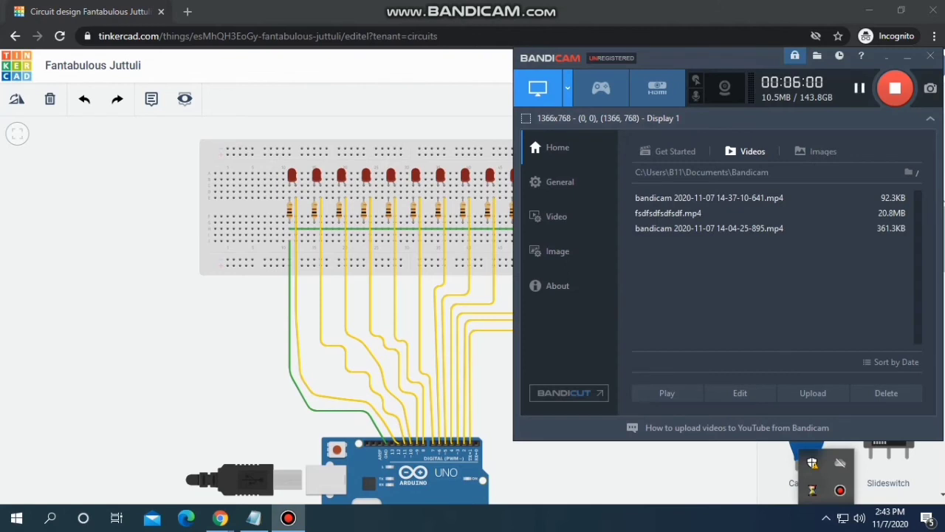
pyautogui.click(859, 88)
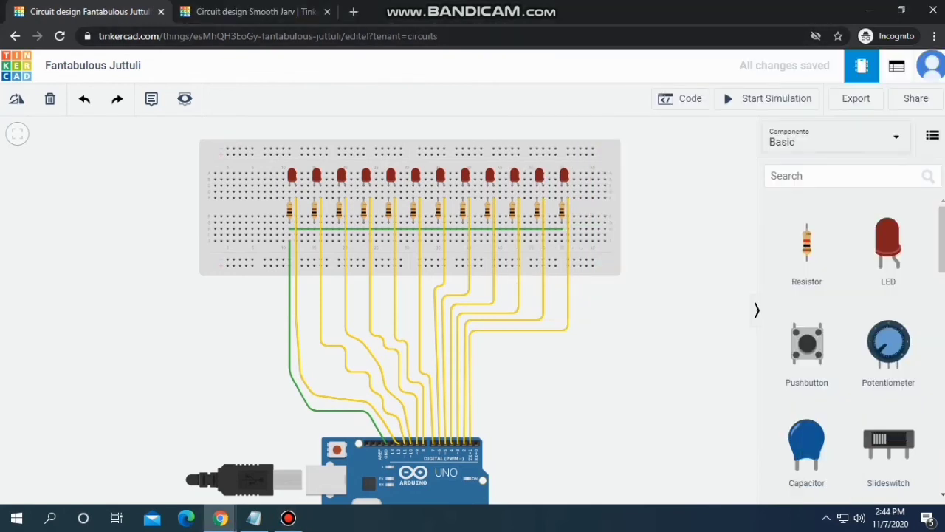
pyautogui.click(827, 517)
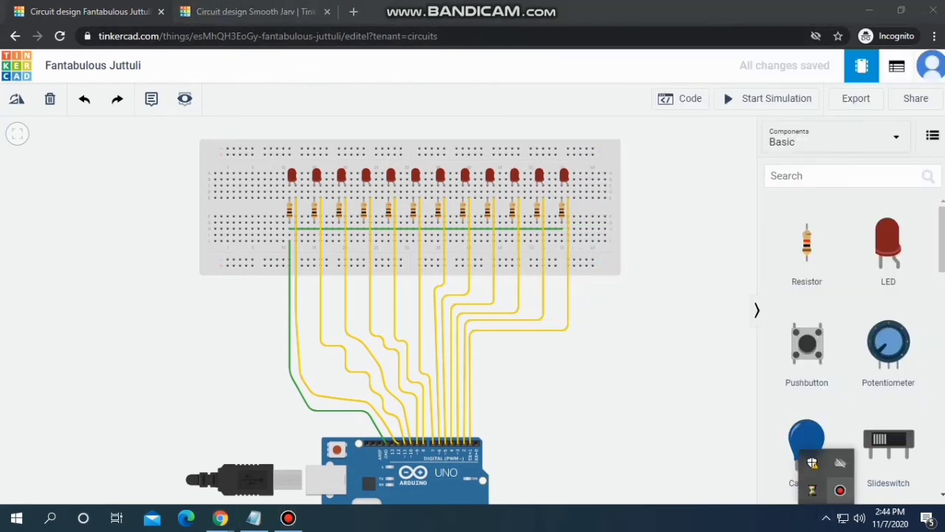
pyautogui.click(839, 463)
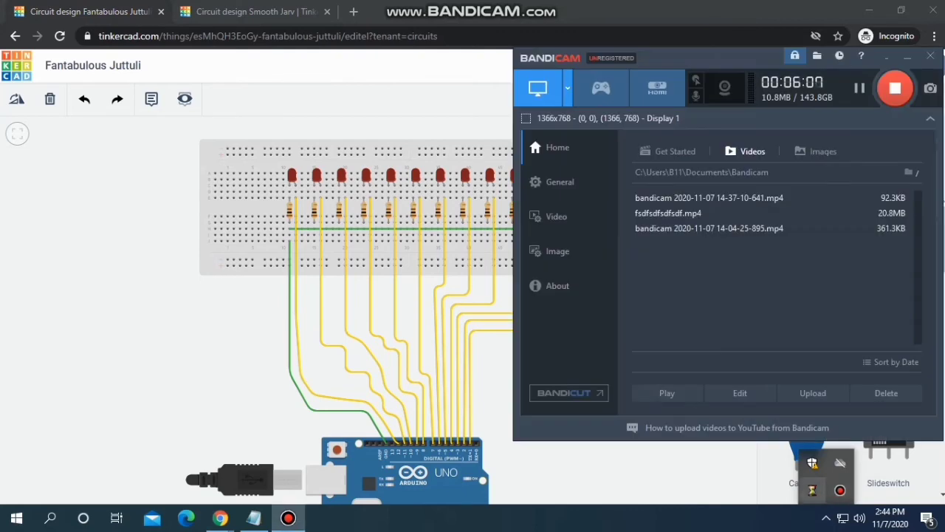
pyautogui.click(908, 58)
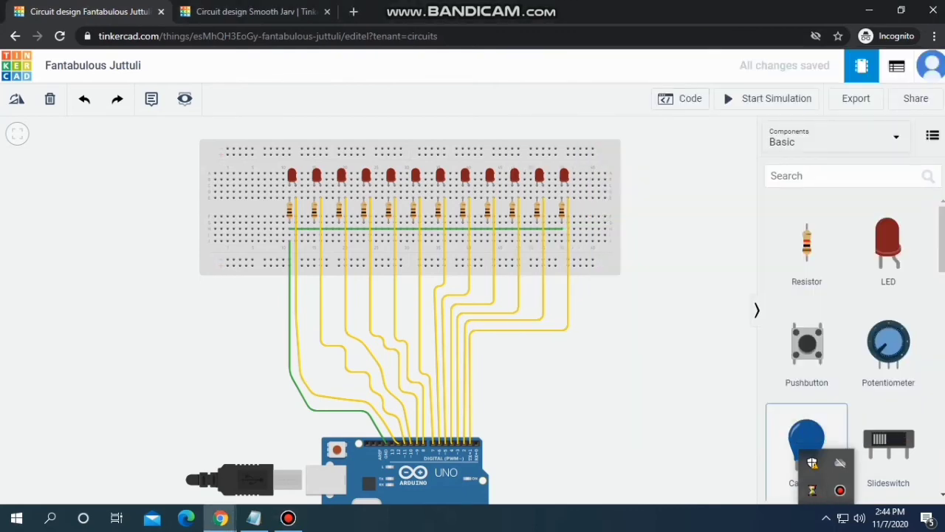
# Switch the Arduino's code editor from Blocks to Text and replace the entire default sketch with the copied twelve-LED code
pyautogui.click(680, 98)
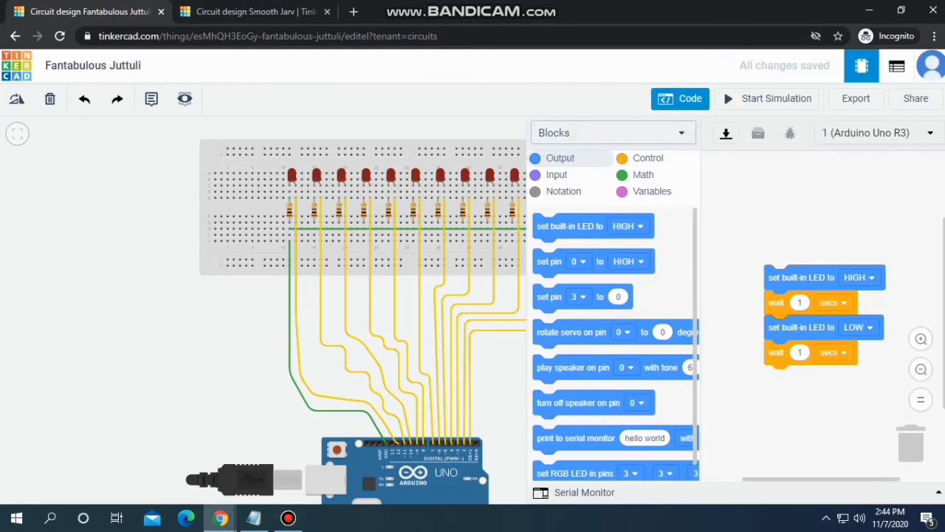
pyautogui.click(613, 132)
pyautogui.click(562, 195)
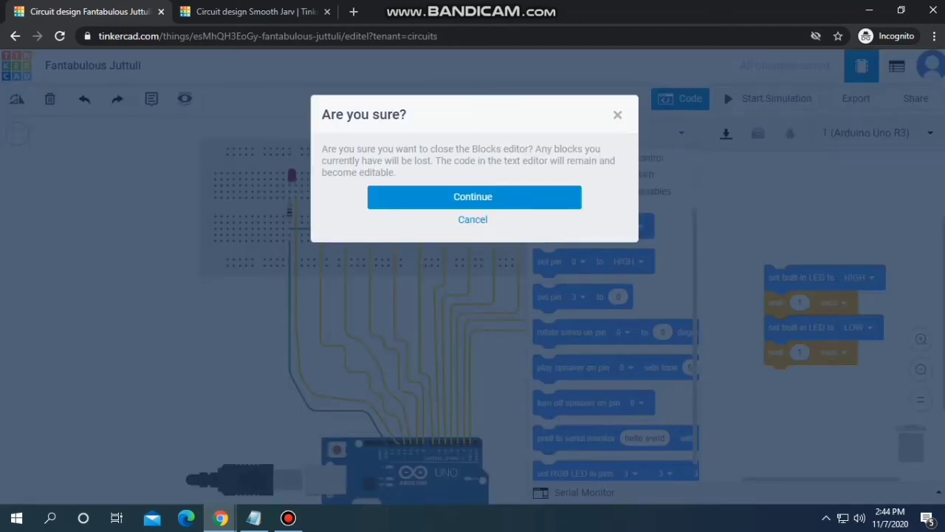
pyautogui.click(474, 198)
pyautogui.hotkey('ctrl', 'a')
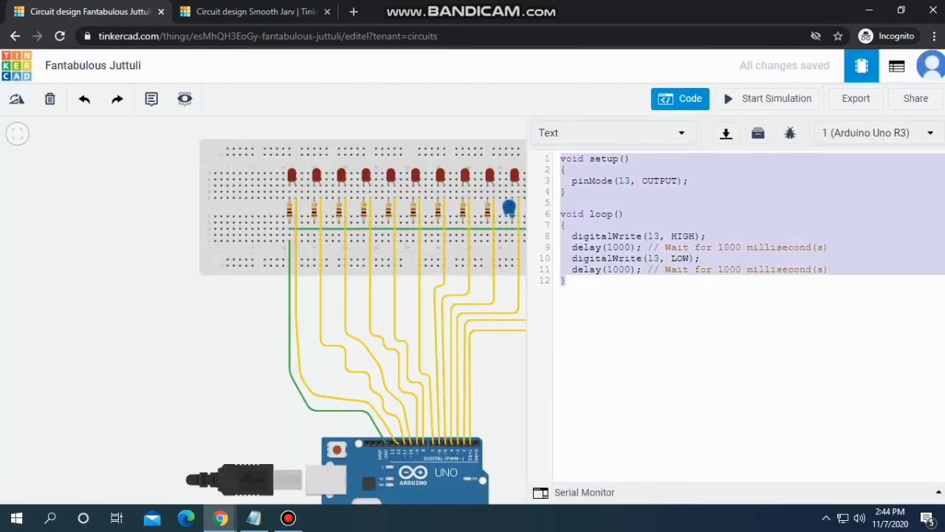
pyautogui.press('BackSpace')
pyautogui.hotkey('ctrl', 'v')
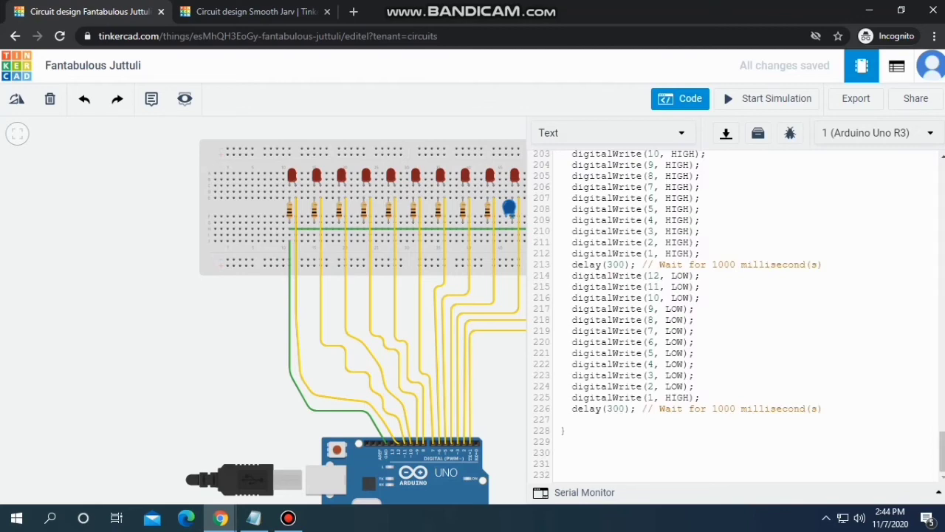
# Review the pasted sketch from the pinMode setup and loop calls through the output#2, output#3, output#4 and OUTPUT NUMBER 4 sections
pyautogui.scroll(20, 735, 314)
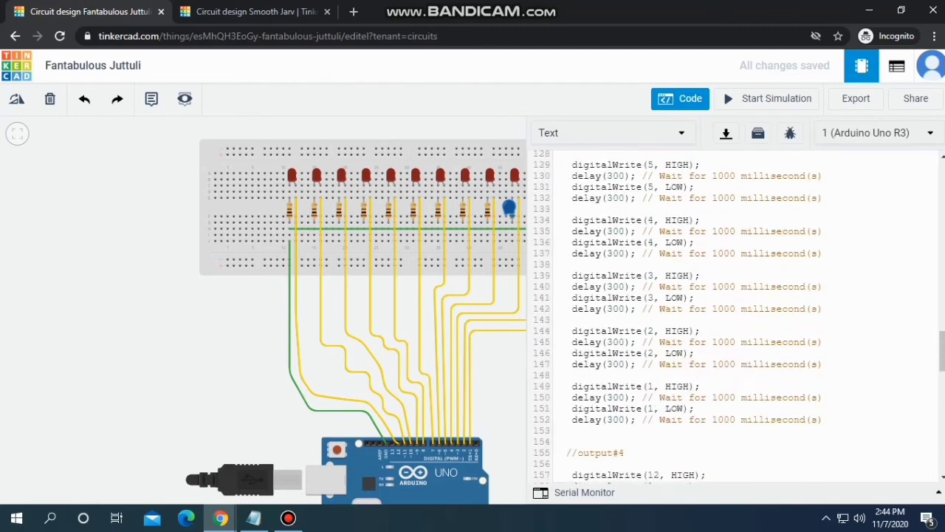
pyautogui.scroll(-3, 735, 313)
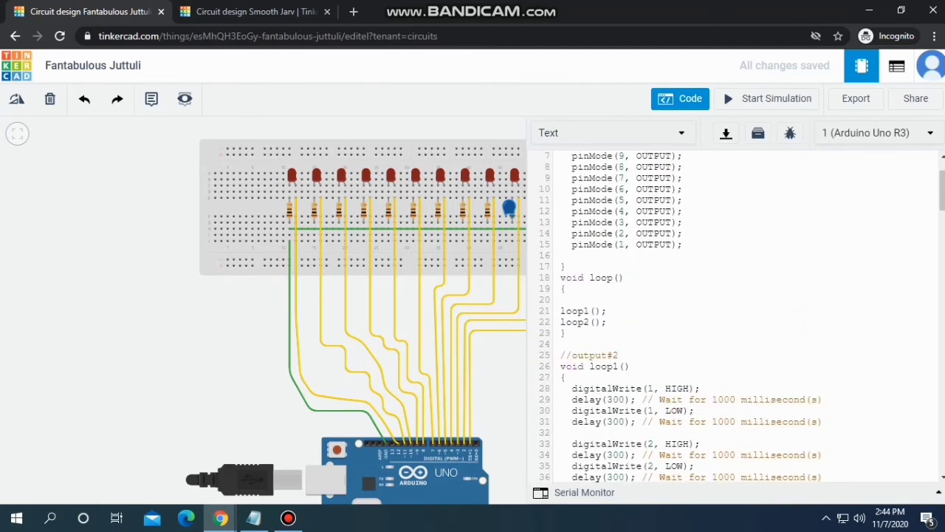
pyautogui.scroll(3, 735, 314)
pyautogui.scroll(-5, 734, 314)
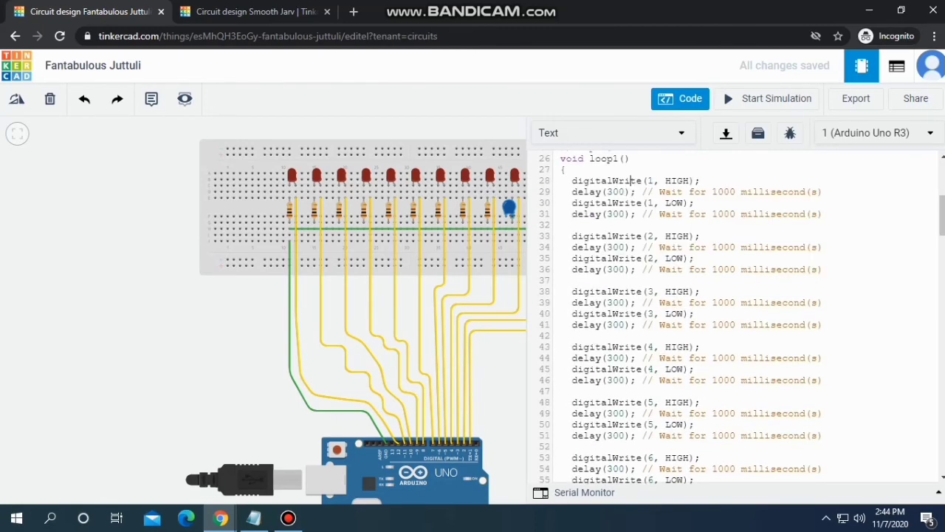
pyautogui.scroll(1, 641, 180)
pyautogui.scroll(-8, 680, 317)
pyautogui.scroll(-5, 680, 317)
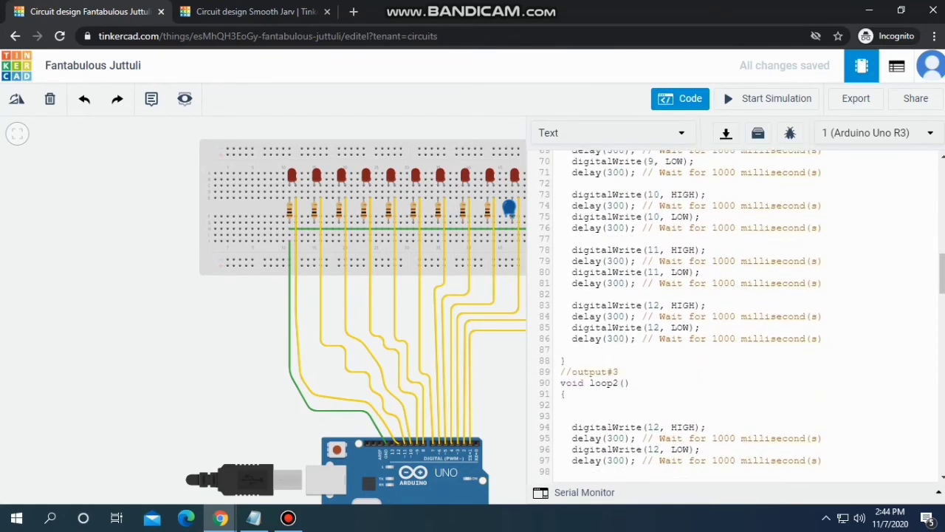
pyautogui.scroll(-9, 680, 317)
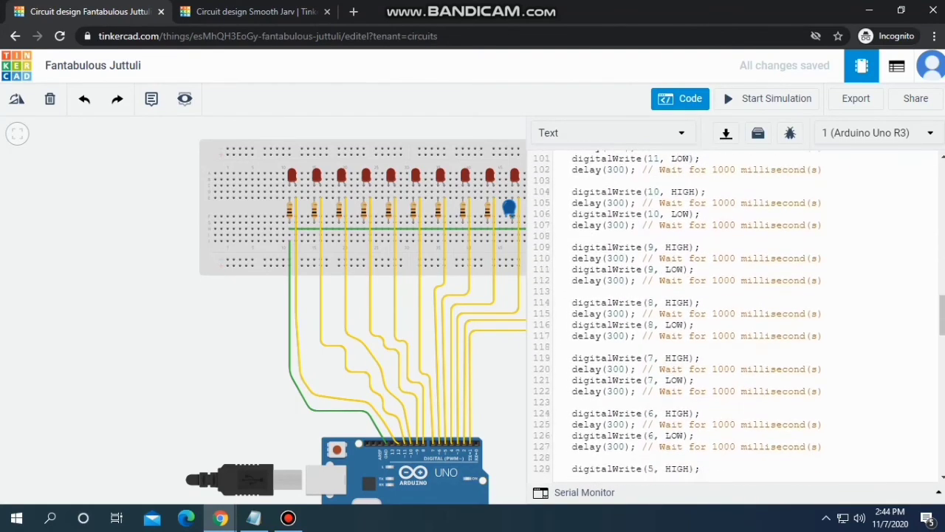
pyautogui.scroll(-4, 680, 317)
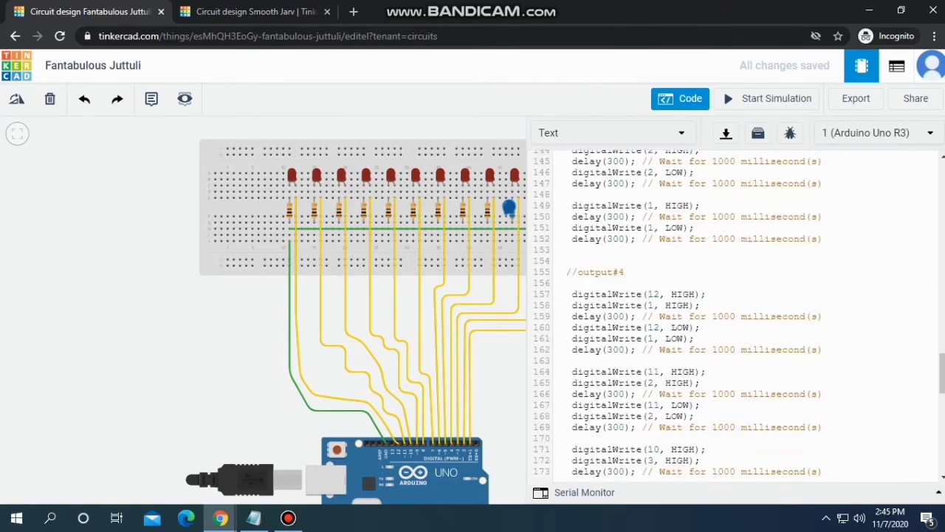
pyautogui.scroll(-8, 680, 317)
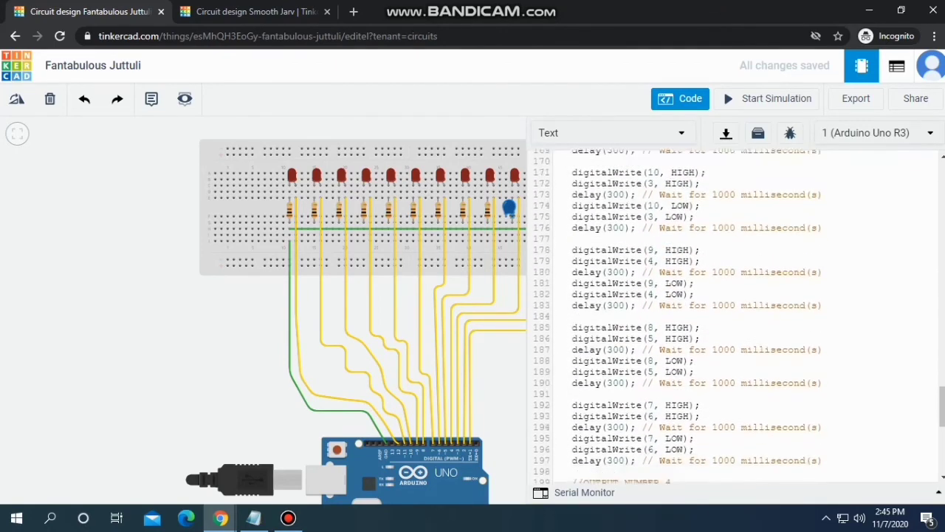
pyautogui.scroll(-4, 680, 317)
pyautogui.scroll(1, 680, 317)
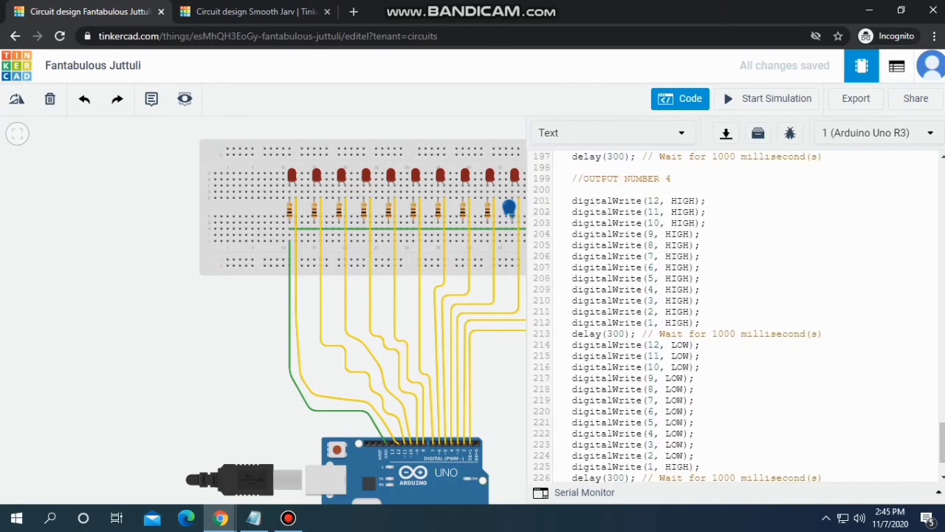
# Close the code editor, run the simulation to watch the LED sequences on the breadboard, and stop it
pyautogui.click(680, 98)
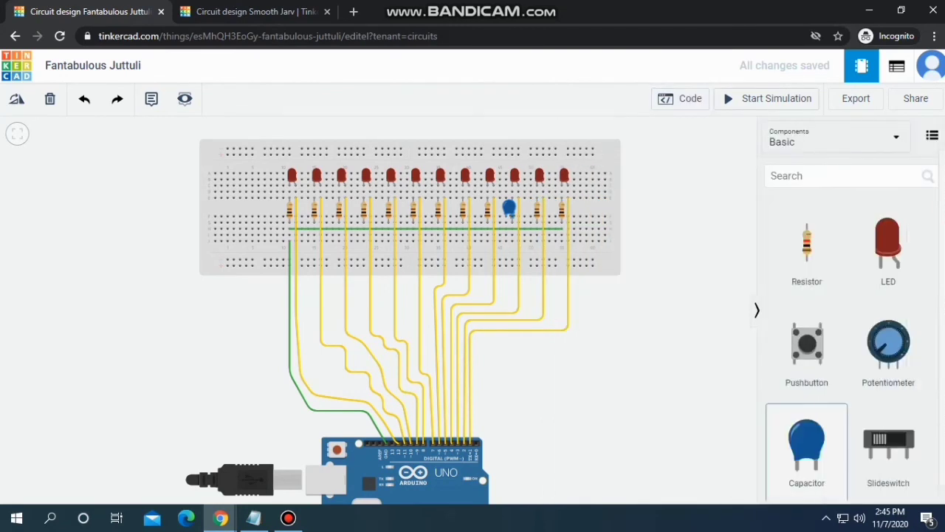
pyautogui.click(766, 98)
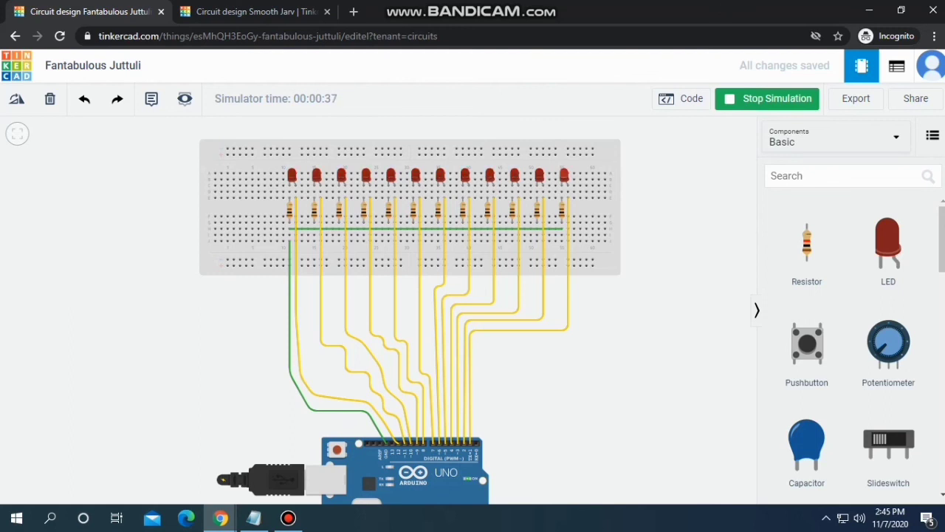
pyautogui.click(767, 99)
pyautogui.click(826, 518)
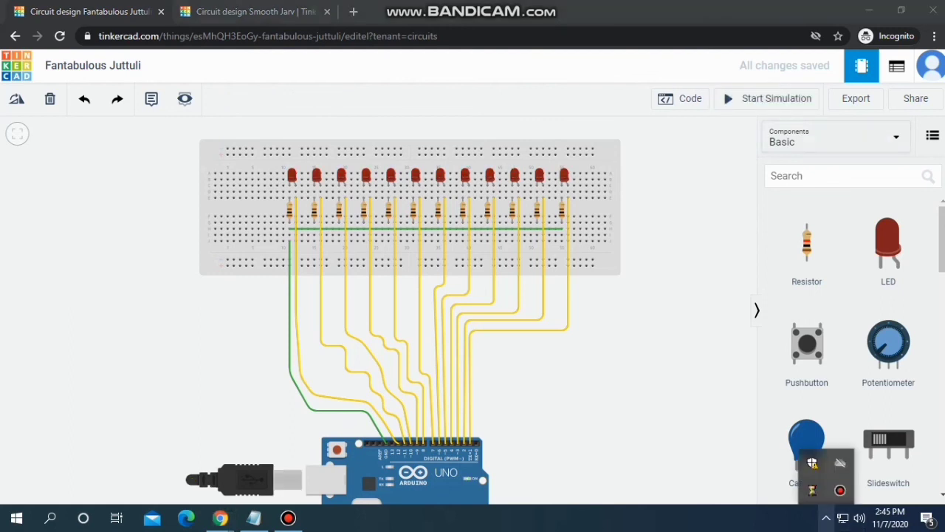